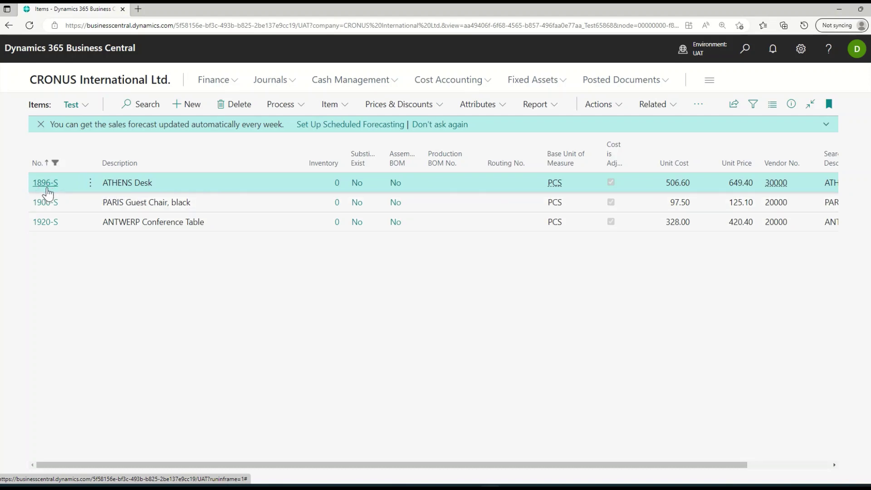
- Review the item variants of 1896-S ATHENS Desk from its item card, including the BLACK and PLASTIC entries
{"action": "left_click", "coordinate": [48, 189]}
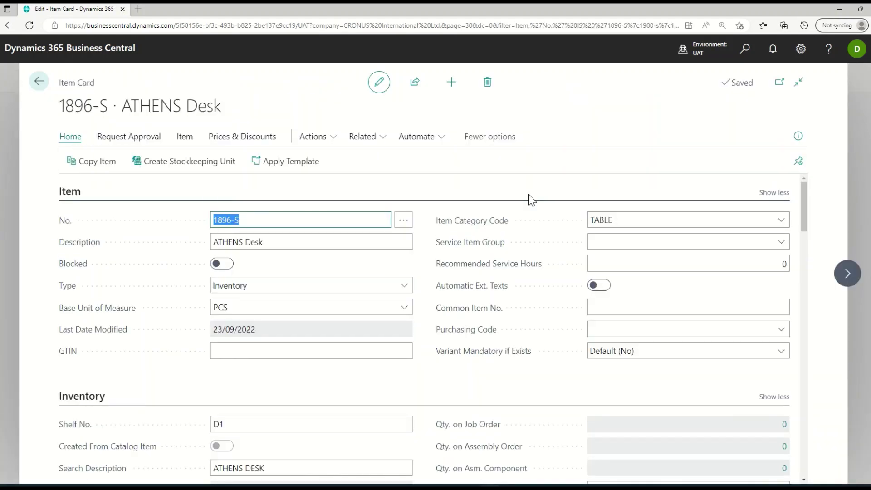
{"action": "left_click", "coordinate": [378, 143]}
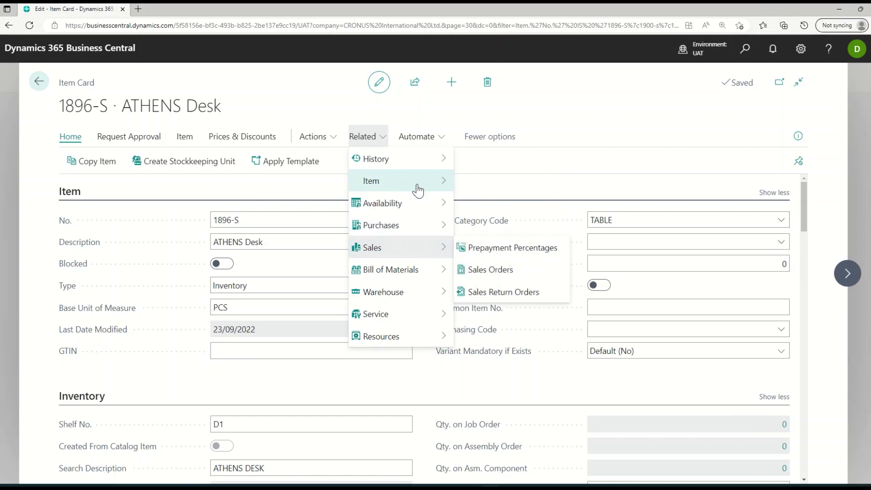
{"action": "mouse_move", "coordinate": [408, 181]}
{"action": "left_click", "coordinate": [485, 180]}
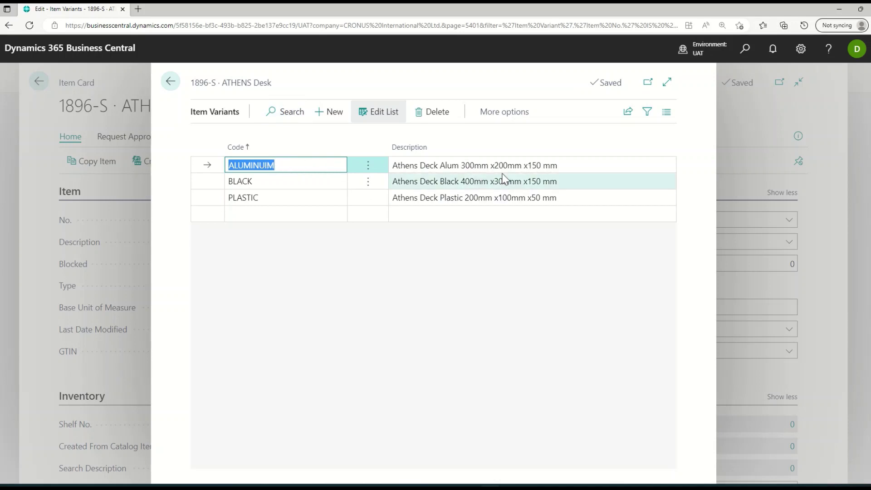
{"action": "left_click", "coordinate": [286, 184]}
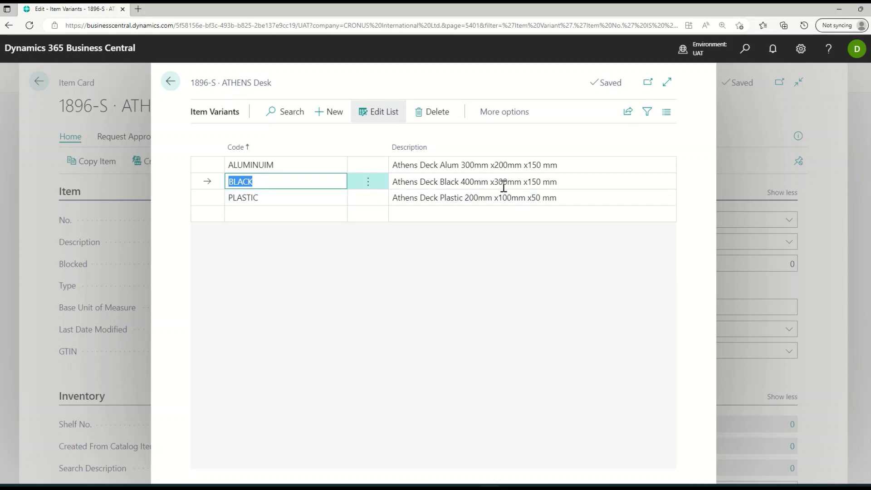
{"action": "left_click", "coordinate": [273, 203]}
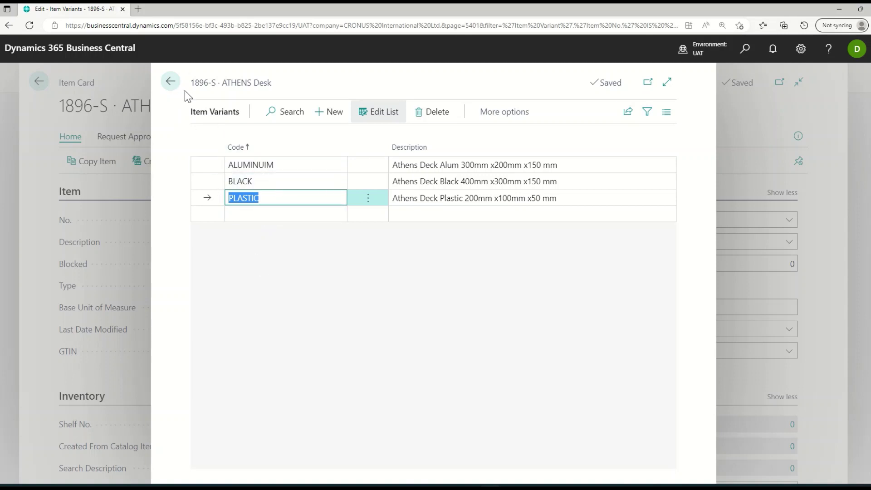
{"action": "left_click", "coordinate": [171, 90]}
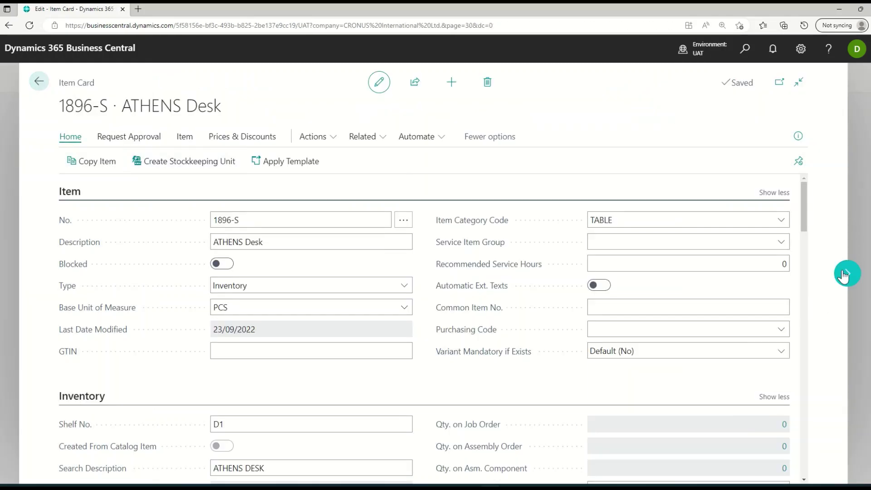
- Go to the item card of 1900-S PARIS Guest Chair, black, and review its item variants
{"action": "left_click", "coordinate": [845, 274]}
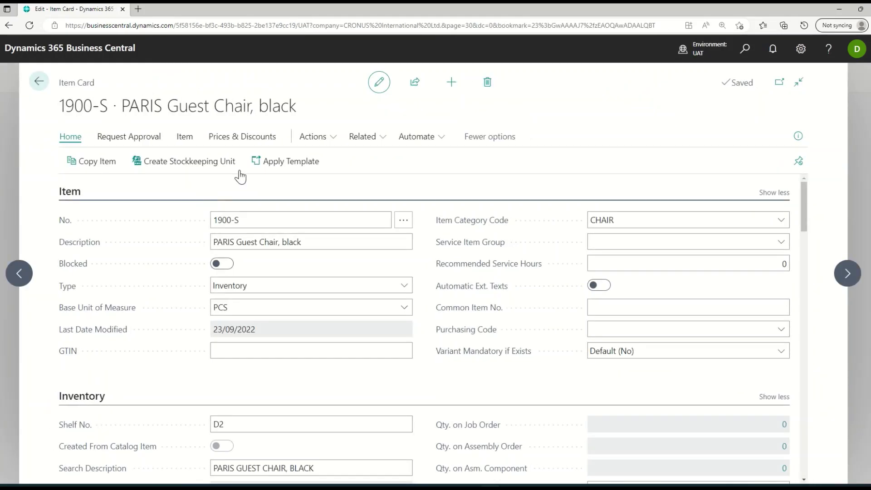
{"action": "left_click", "coordinate": [384, 141]}
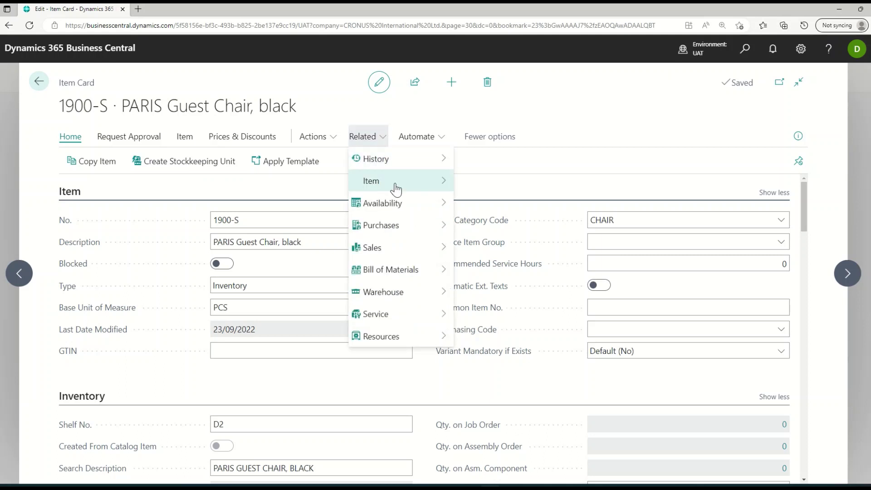
{"action": "left_click", "coordinate": [396, 186]}
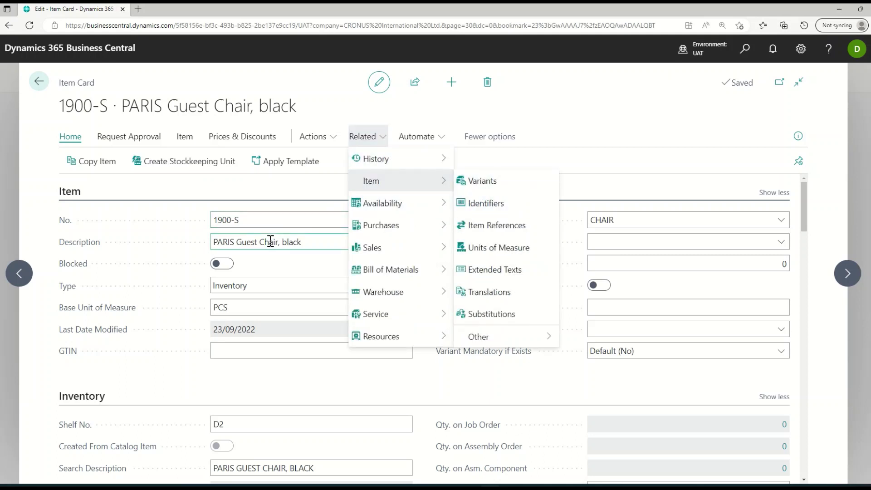
{"action": "left_click", "coordinate": [503, 191]}
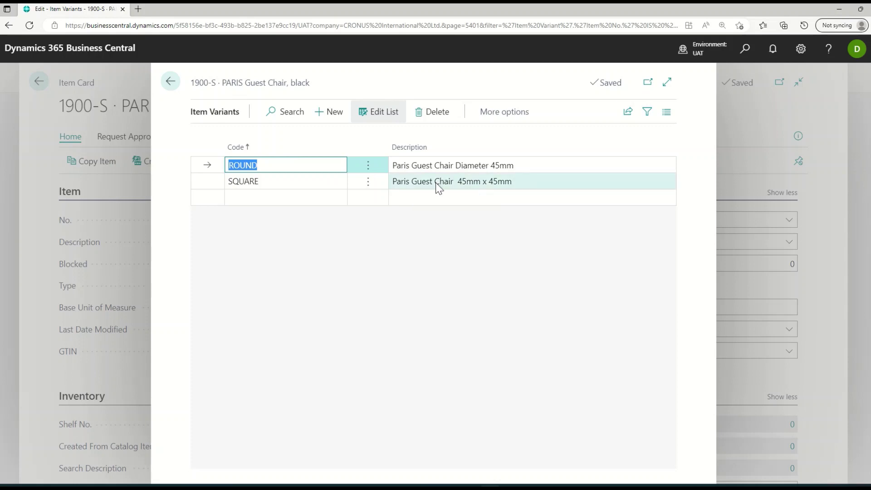
{"action": "left_click", "coordinate": [170, 90]}
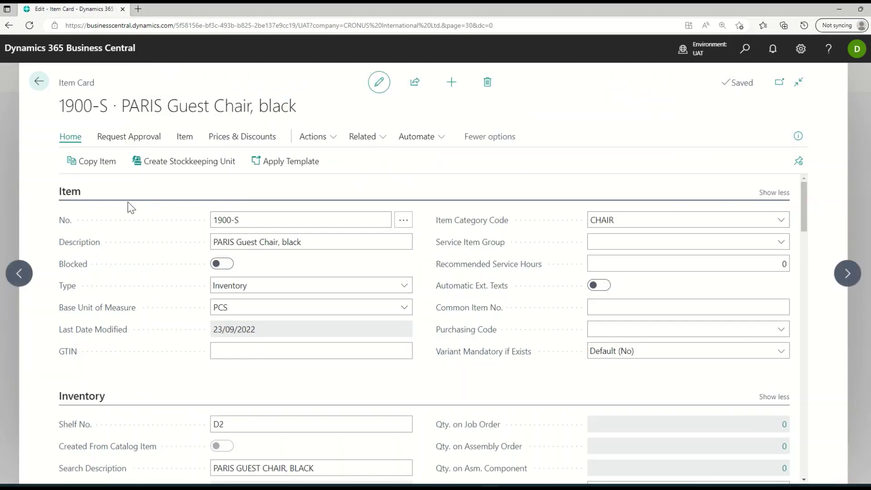
- Review the item variants of 1920-S ANTWERP Conference Table and return to the Items list
{"action": "left_click", "coordinate": [847, 274]}
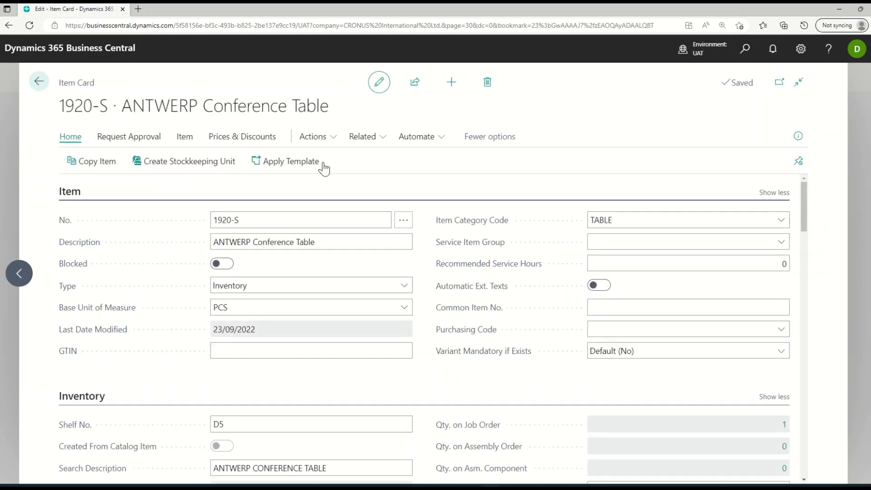
{"action": "left_click", "coordinate": [368, 136]}
{"action": "mouse_move", "coordinate": [396, 183]}
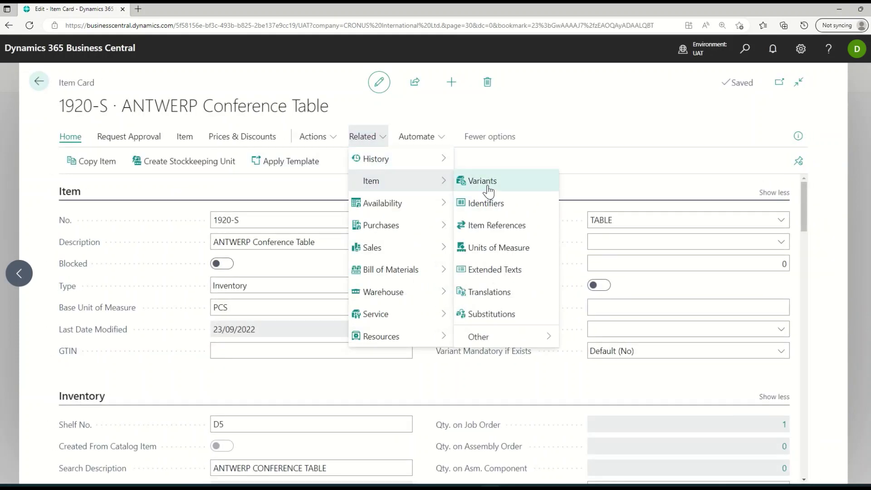
{"action": "left_click", "coordinate": [486, 182]}
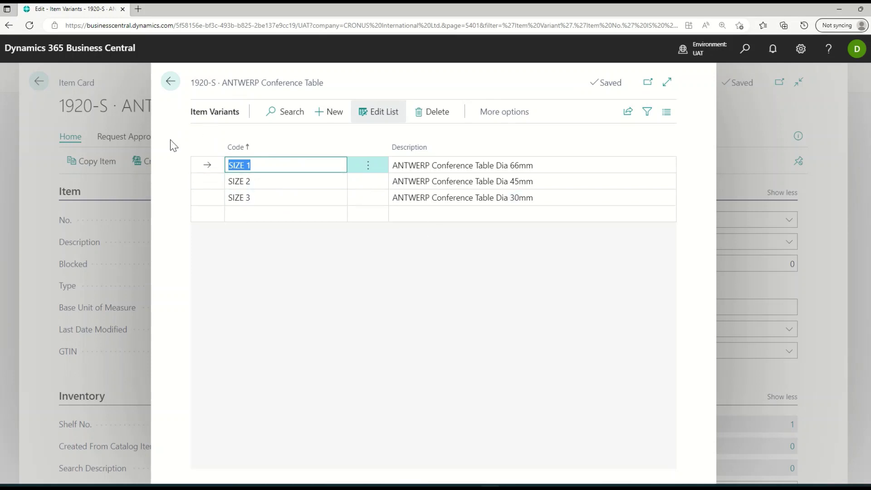
{"action": "left_click", "coordinate": [171, 83]}
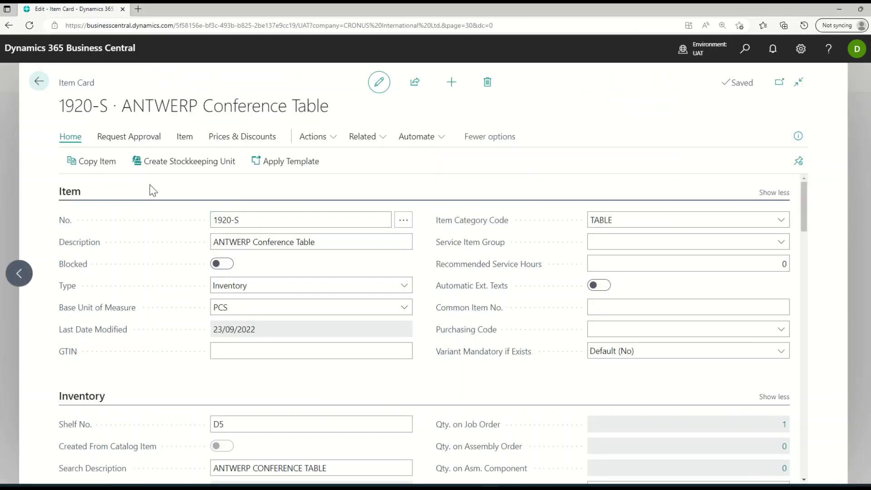
{"action": "left_click", "coordinate": [40, 83]}
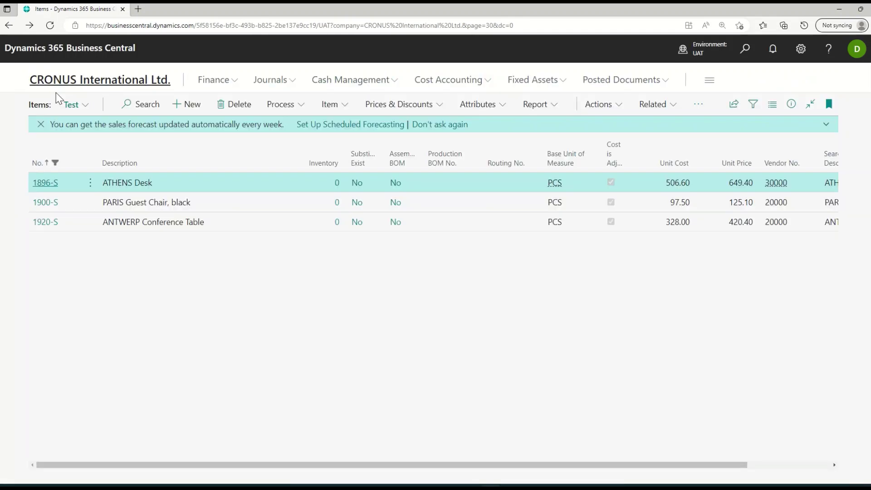
- Find the Sales Orders list and create a new sales order for the customer School of Fine Art
{"action": "left_click", "coordinate": [747, 50]}
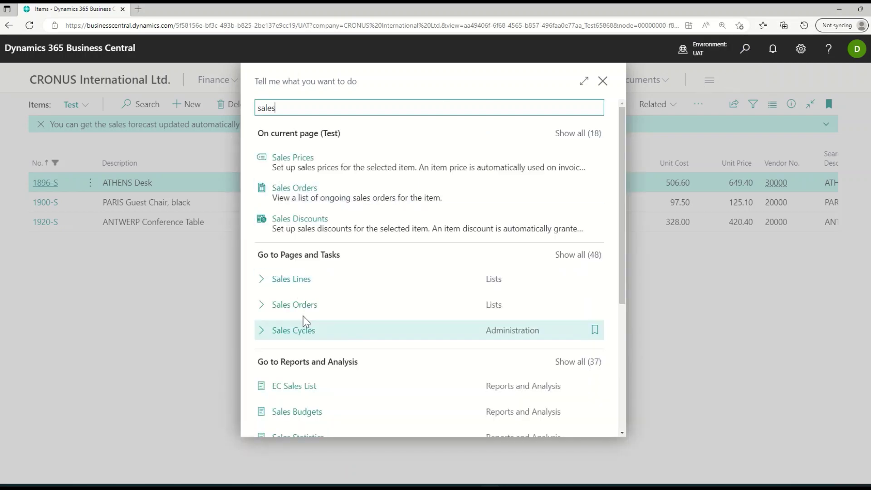
{"action": "left_click", "coordinate": [301, 313]}
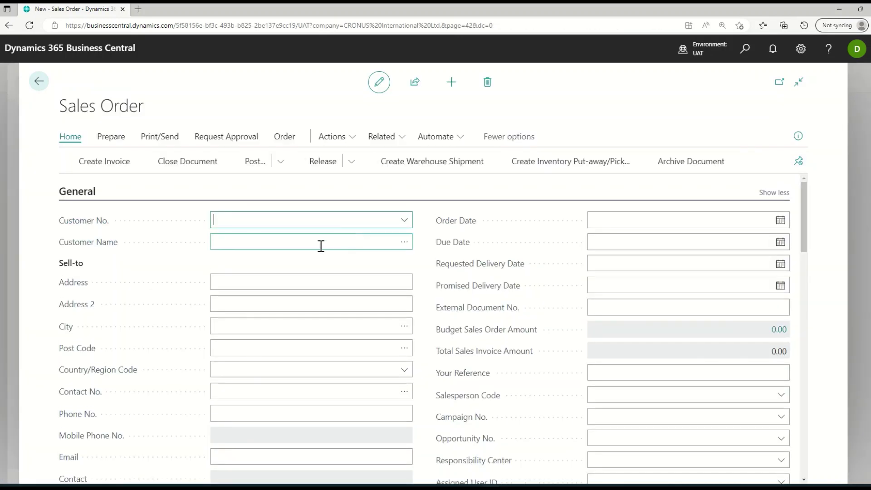
{"action": "left_click", "coordinate": [404, 220]}
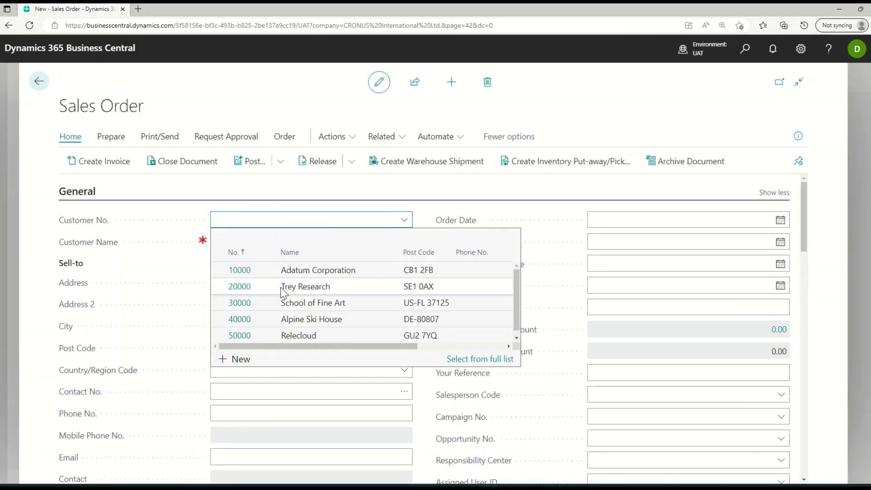
{"action": "left_click", "coordinate": [263, 304]}
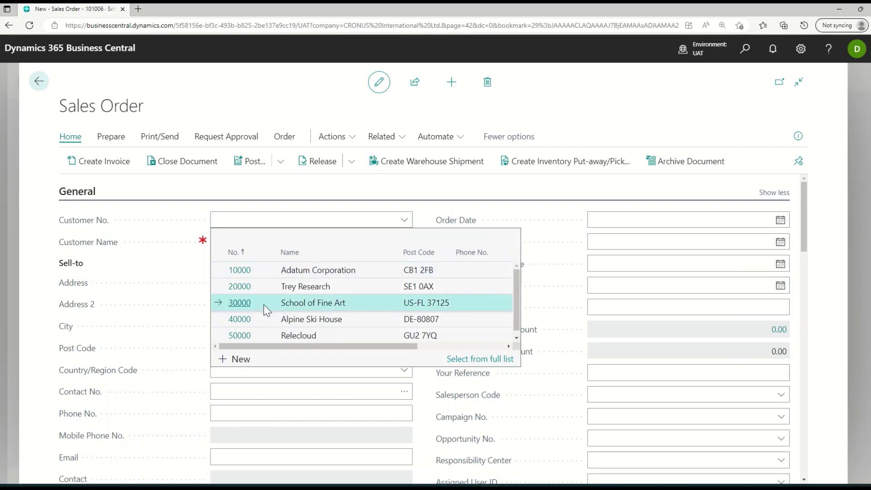
- Add item 1896-S ATHENS Desk to the first order line with variant code ALUMINUIM
{"action": "scroll", "coordinate": [245, 272], "scroll_direction": "down", "scroll_amount": 7}
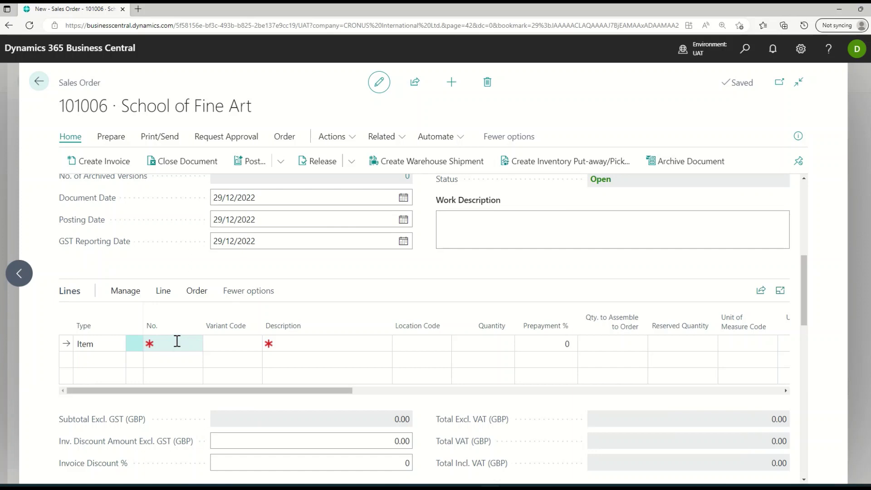
{"action": "left_click", "coordinate": [177, 343]}
{"action": "left_click", "coordinate": [193, 344]}
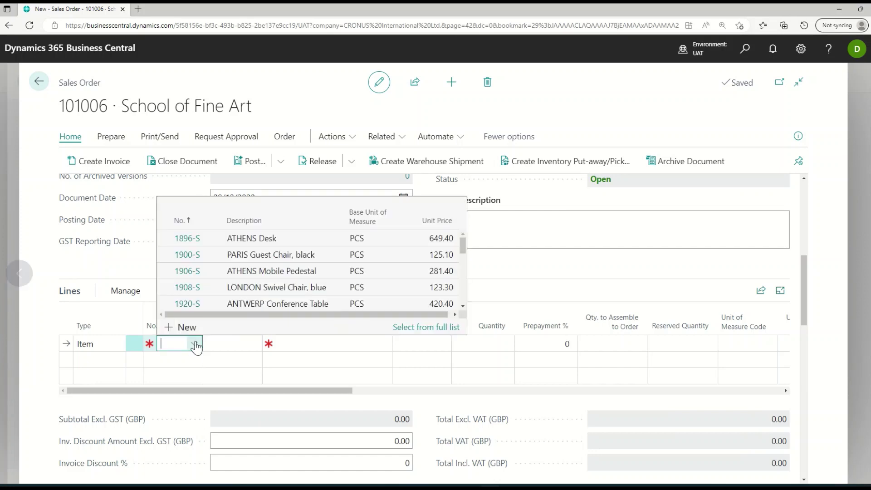
{"action": "left_click", "coordinate": [213, 239]}
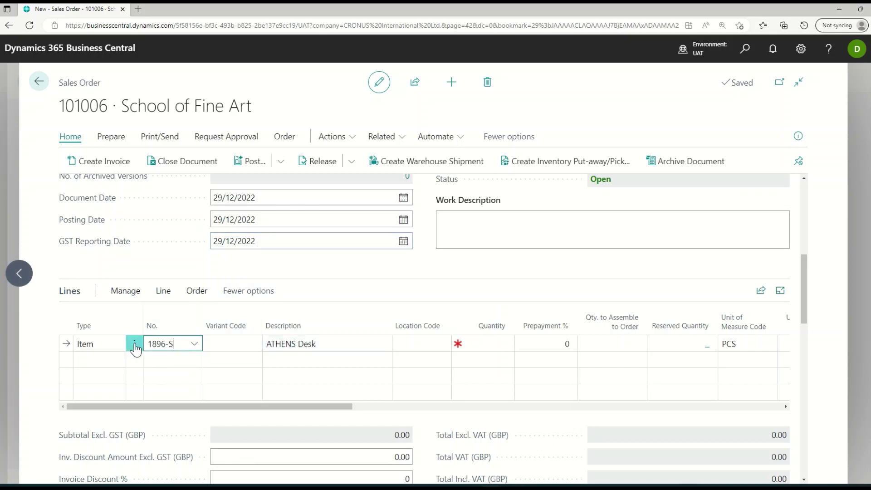
{"action": "left_click", "coordinate": [226, 344]}
{"action": "left_click", "coordinate": [255, 345]}
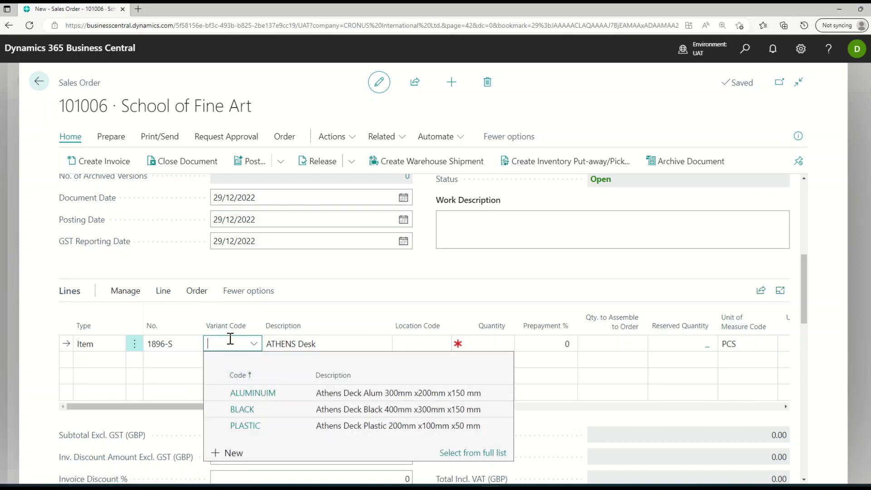
{"action": "left_click", "coordinate": [276, 391]}
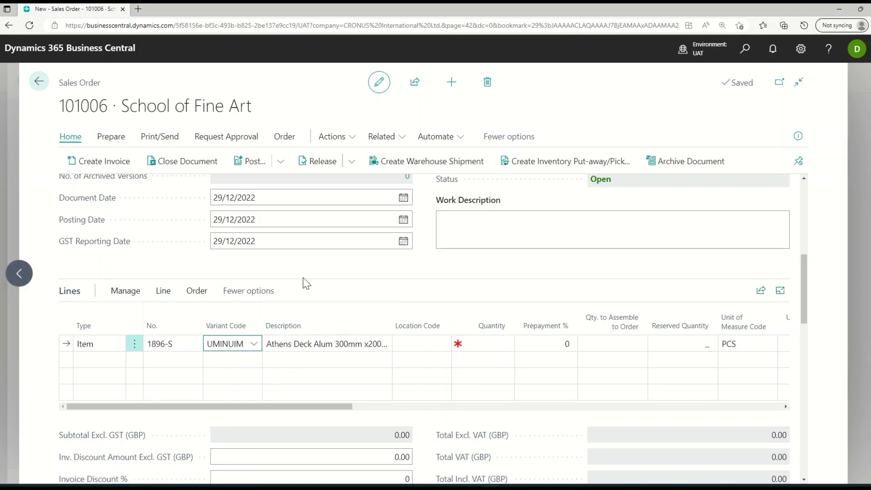
- Set the first order line's location code to MAIN and its quantity to 1
{"action": "left_click", "coordinate": [420, 347]}
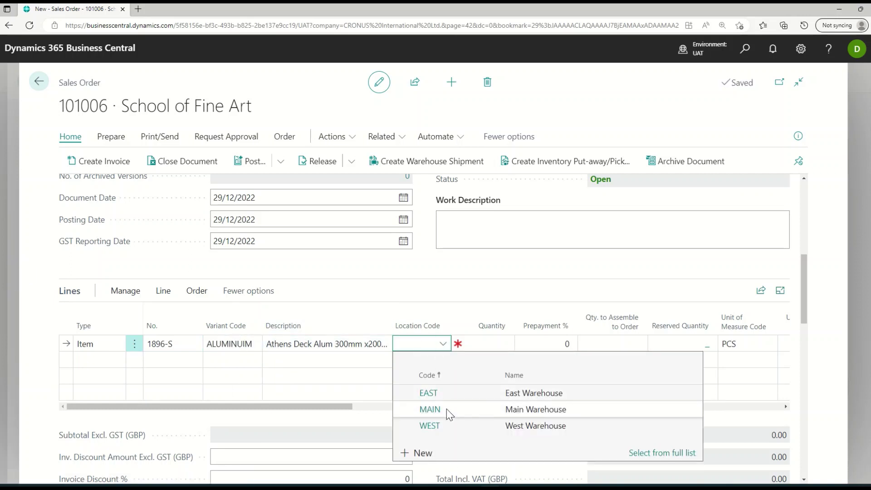
{"action": "left_click", "coordinate": [447, 410]}
{"action": "left_click", "coordinate": [501, 345]}
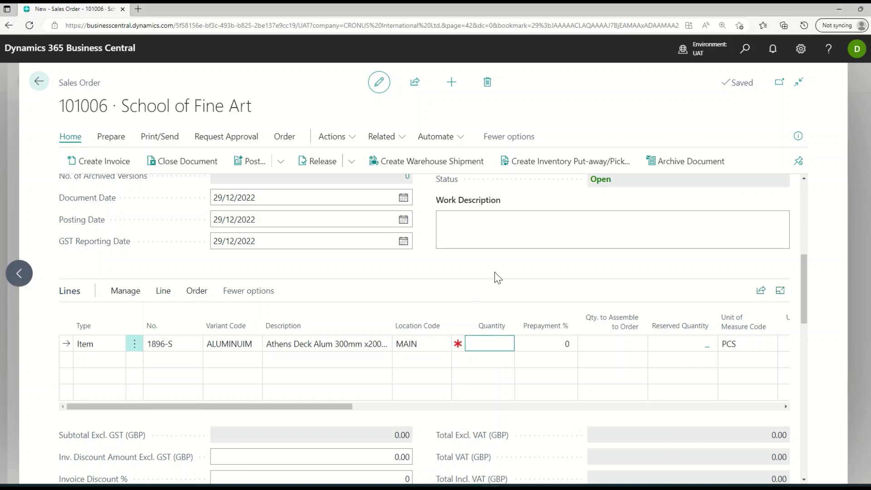
{"action": "key", "text": "Tab"}
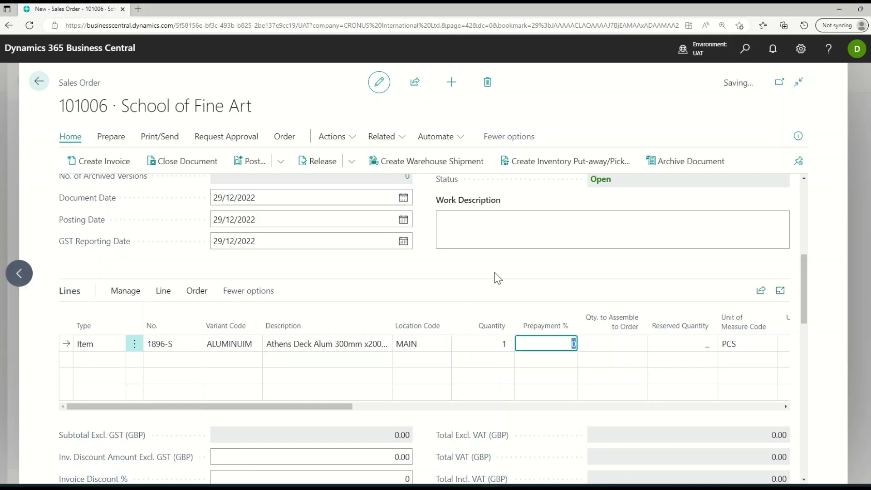
- Add a second order line for item 1896-S with variant code BLACK, and widen the Description column of the lines
{"action": "scroll", "coordinate": [275, 286], "scroll_direction": "down", "scroll_amount": 1}
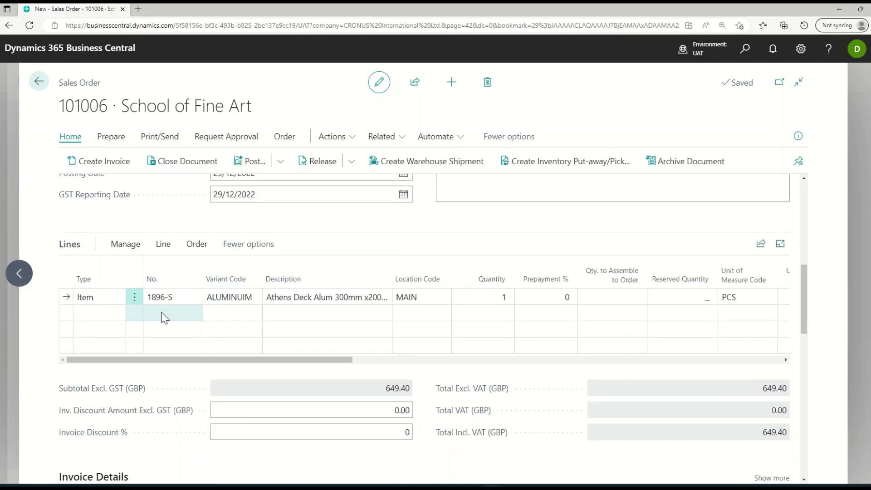
{"action": "left_click", "coordinate": [163, 313]}
{"action": "left_click", "coordinate": [193, 315]}
{"action": "left_click", "coordinate": [194, 314]}
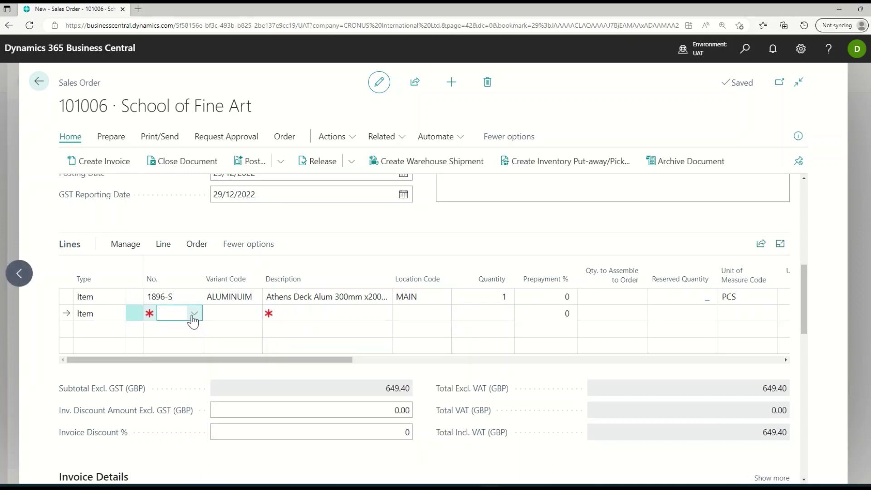
{"action": "left_click", "coordinate": [193, 315]}
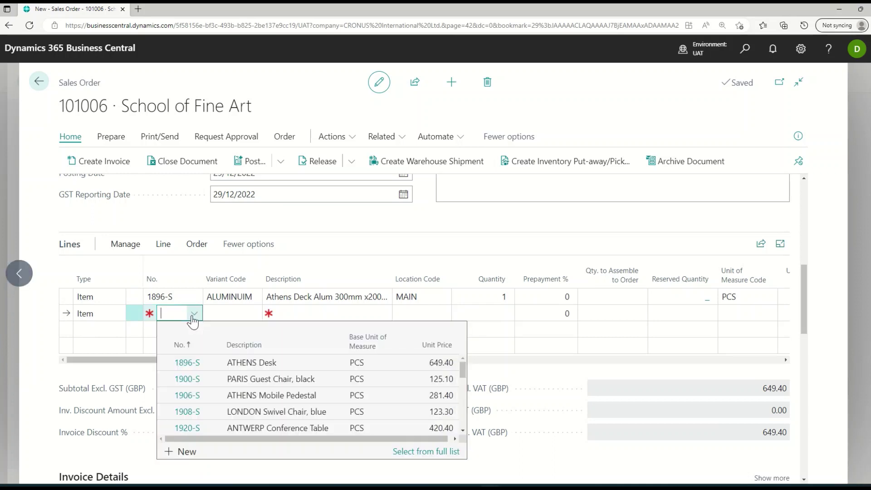
{"action": "left_click", "coordinate": [203, 367]}
{"action": "left_click", "coordinate": [255, 314]}
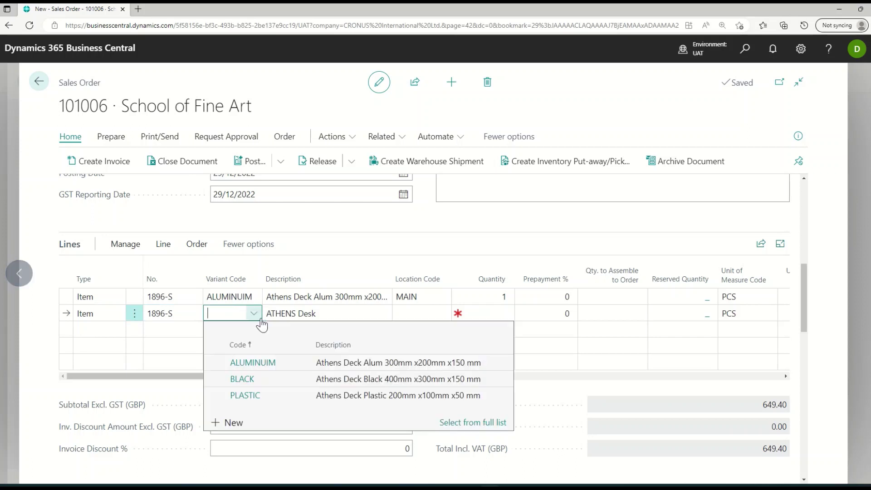
{"action": "left_click", "coordinate": [263, 381]}
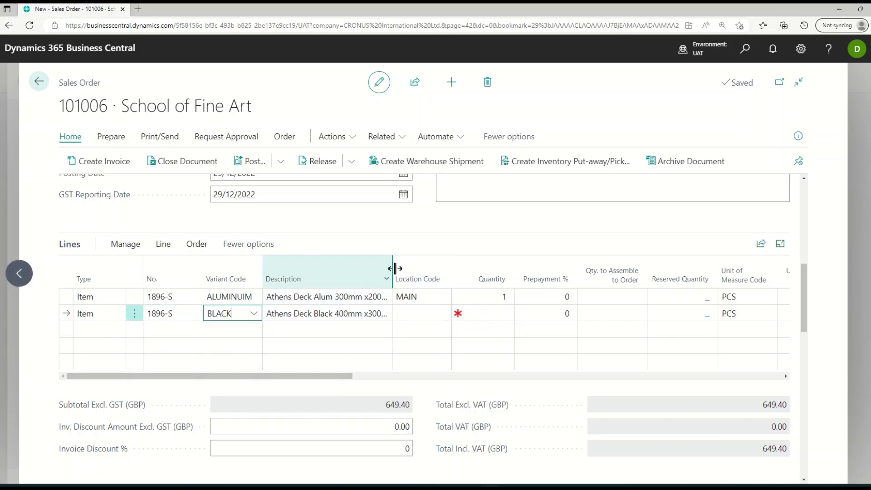
{"action": "left_click_drag", "start_coordinate": [394, 267], "coordinate": [430, 270]}
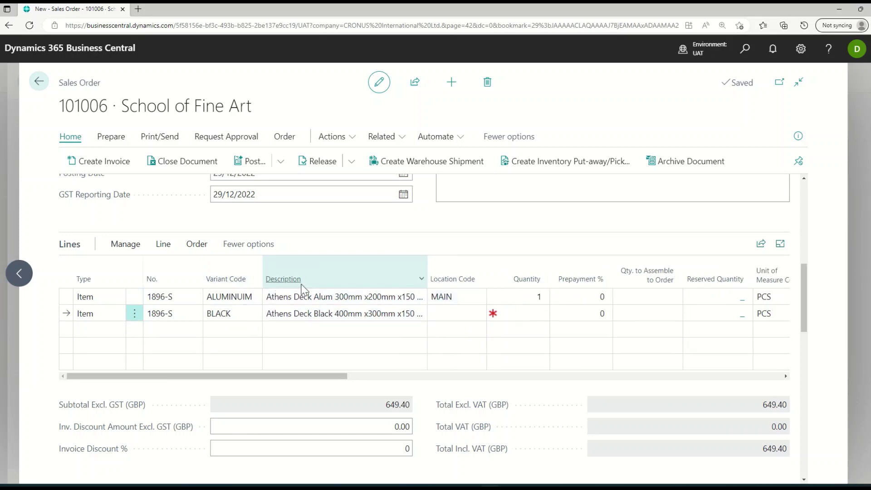
- Add item 1920-S ANTWERP Conference Table with variant code SIZE 2 as the third line, and set location MAIN on the second and third lines
{"action": "left_click", "coordinate": [91, 336]}
{"action": "left_click", "coordinate": [181, 330]}
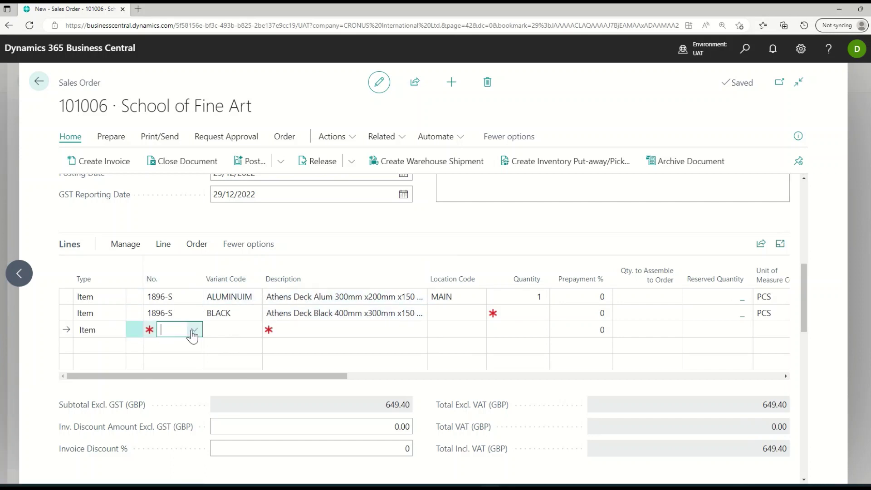
{"action": "left_click", "coordinate": [195, 331]}
{"action": "scroll", "coordinate": [220, 410], "scroll_direction": "down", "scroll_amount": 2}
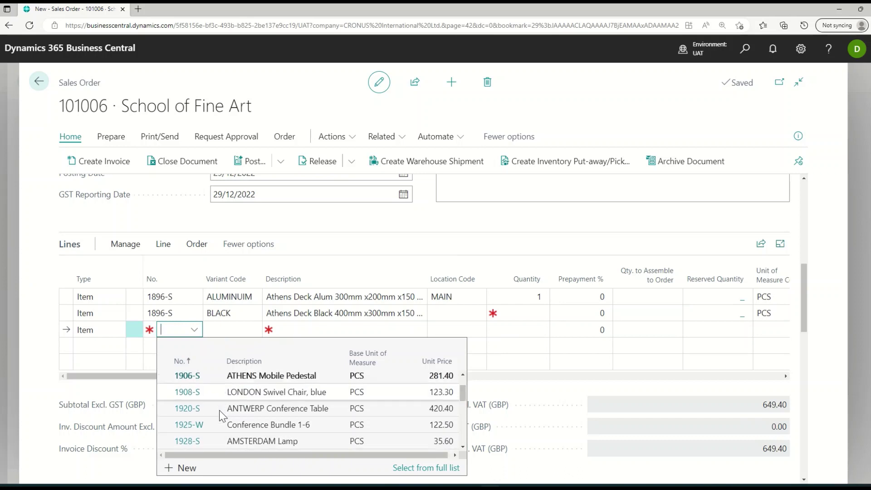
{"action": "scroll", "coordinate": [219, 410], "scroll_direction": "up", "scroll_amount": 1}
{"action": "scroll", "coordinate": [219, 410], "scroll_direction": "up", "scroll_amount": 1}
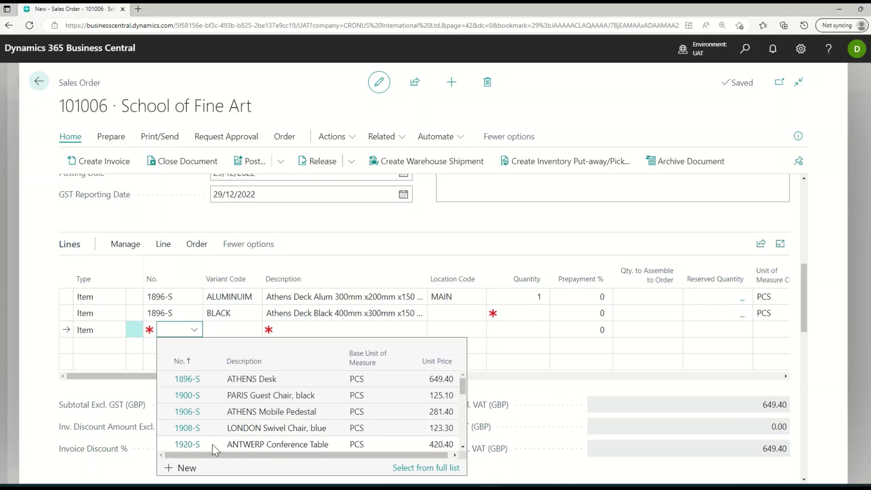
{"action": "scroll", "coordinate": [213, 445], "scroll_direction": "down", "scroll_amount": 1}
{"action": "key", "text": "Return"}
{"action": "left_click", "coordinate": [244, 328]}
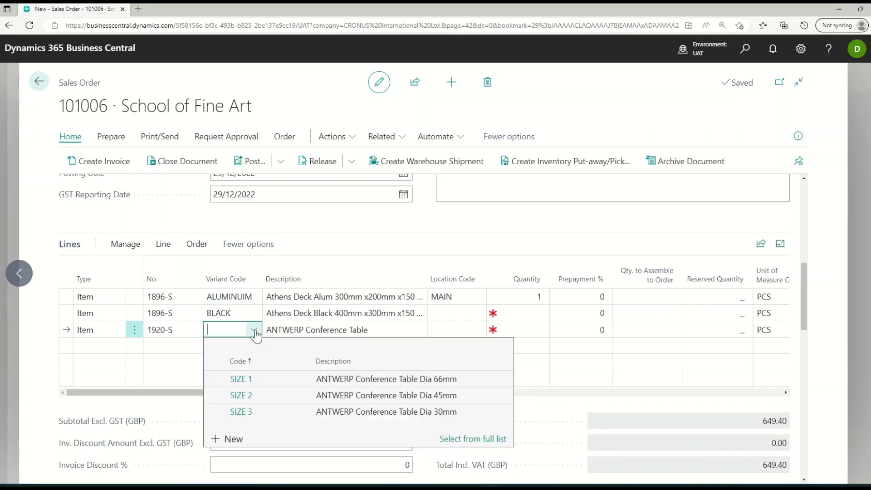
{"action": "left_click", "coordinate": [260, 395]}
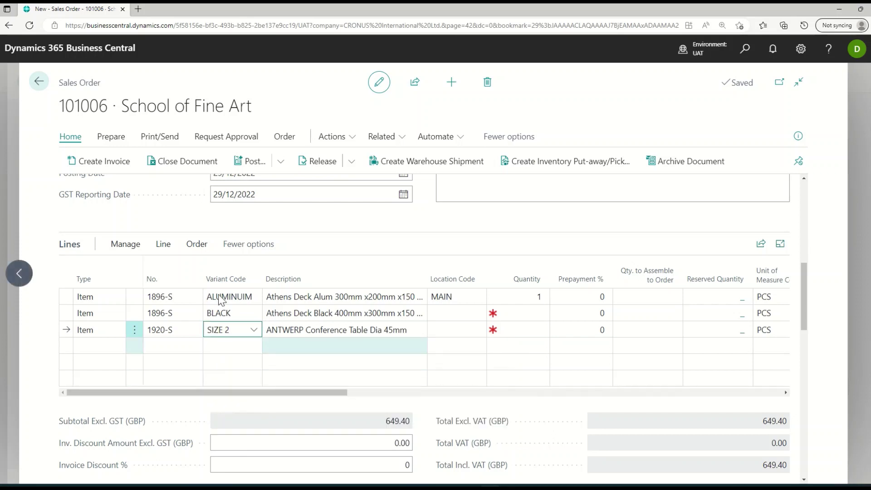
{"action": "left_click", "coordinate": [464, 314]}
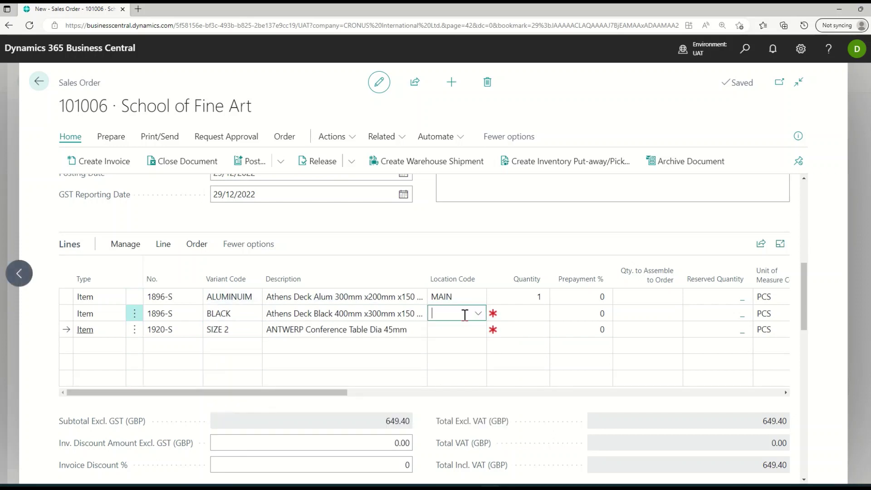
{"action": "key", "text": "Down"}
- Add a fourth order line for item 1900-S PARIS Guest Chair with variant code ROUND and location code MAIN
{"action": "left_click", "coordinate": [156, 347]}
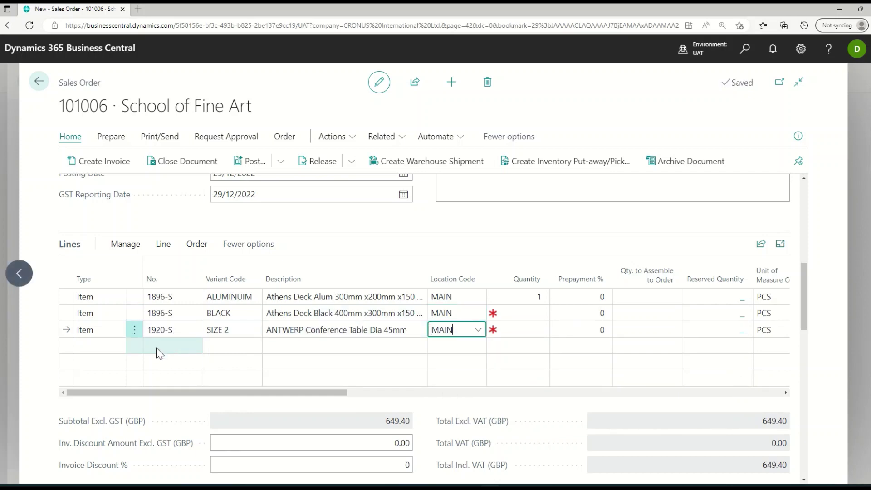
{"action": "left_click", "coordinate": [194, 348]}
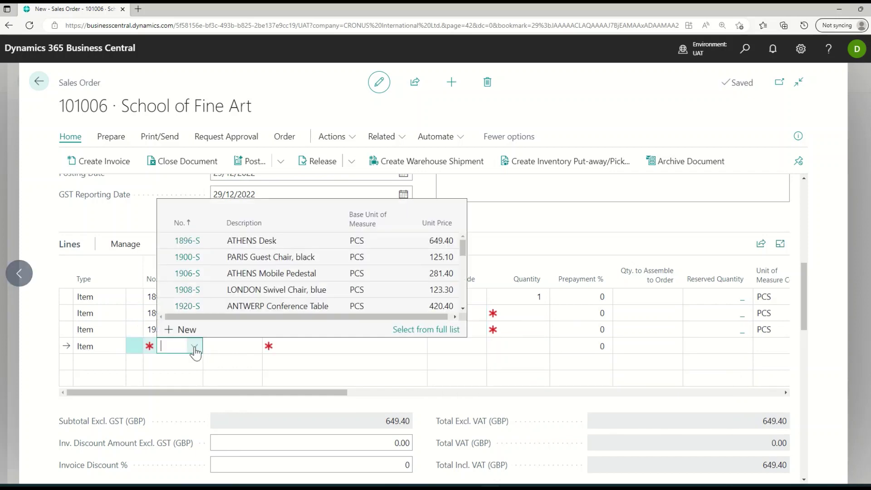
{"action": "left_click", "coordinate": [213, 259]}
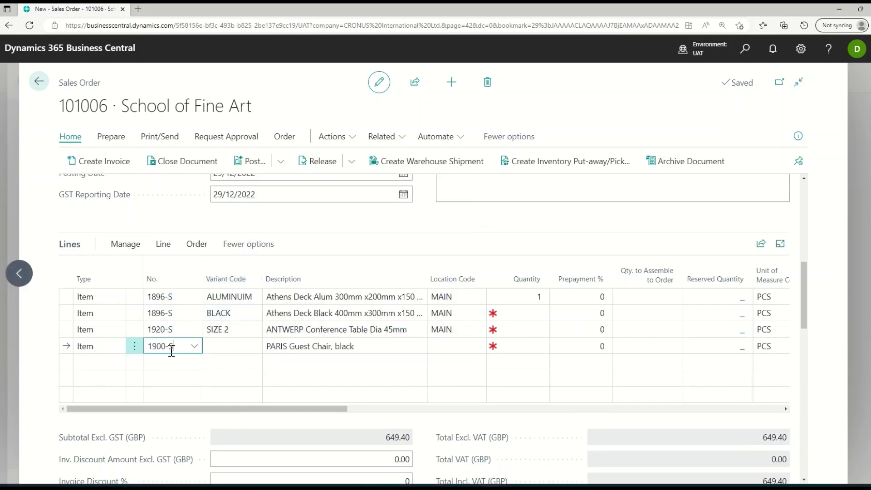
{"action": "left_click", "coordinate": [246, 350]}
{"action": "left_click", "coordinate": [253, 350]}
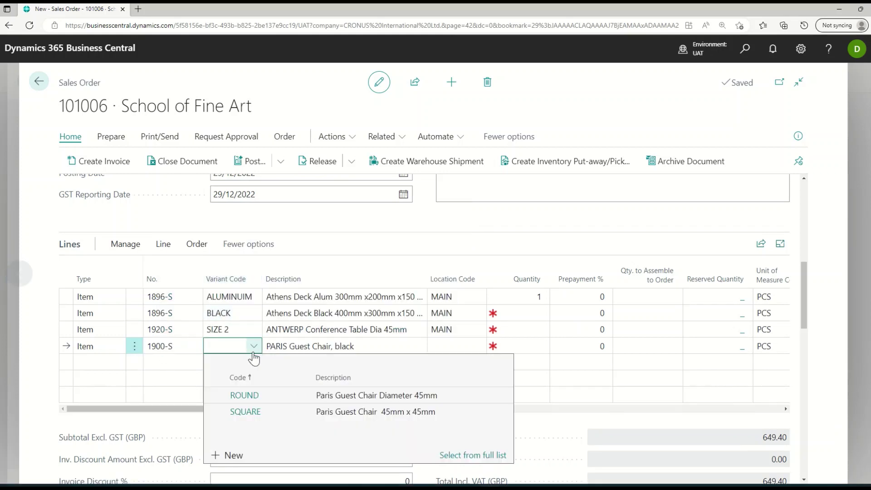
{"action": "left_click", "coordinate": [264, 397]}
{"action": "left_click", "coordinate": [454, 346]}
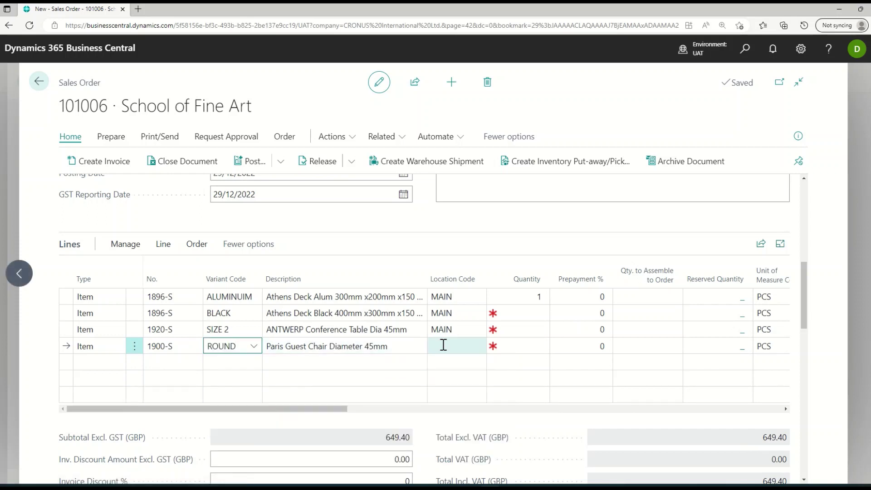
{"action": "left_click", "coordinate": [479, 347]}
{"action": "left_click", "coordinate": [488, 415]}
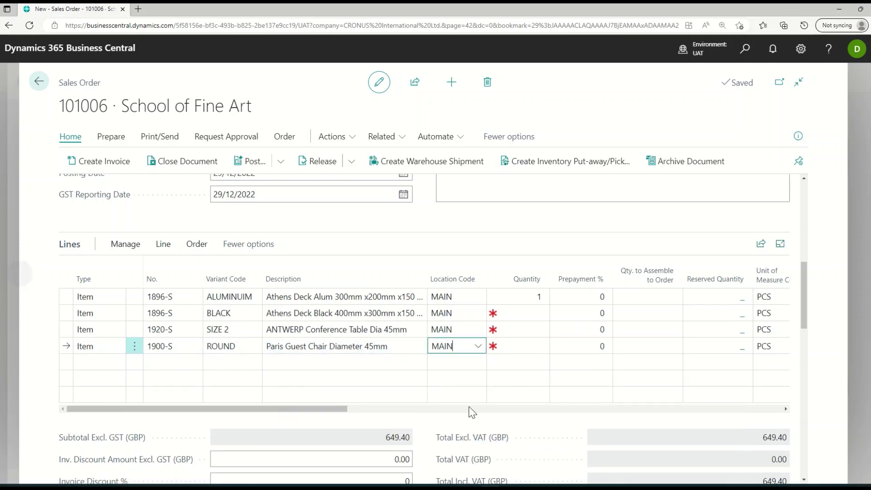
- Add a fifth order line for item 1900-S with variant code SQUARE and location code MAIN
{"action": "left_click", "coordinate": [170, 360]}
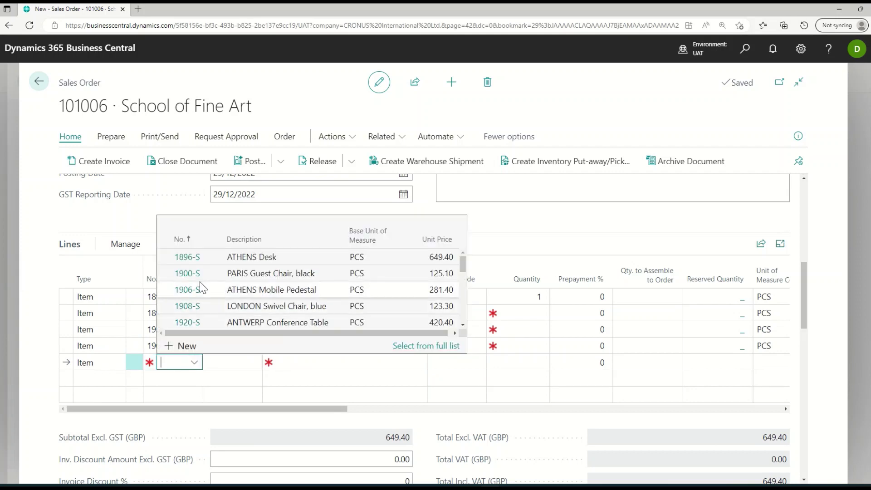
{"action": "left_click", "coordinate": [187, 274]}
{"action": "left_click", "coordinate": [244, 361]}
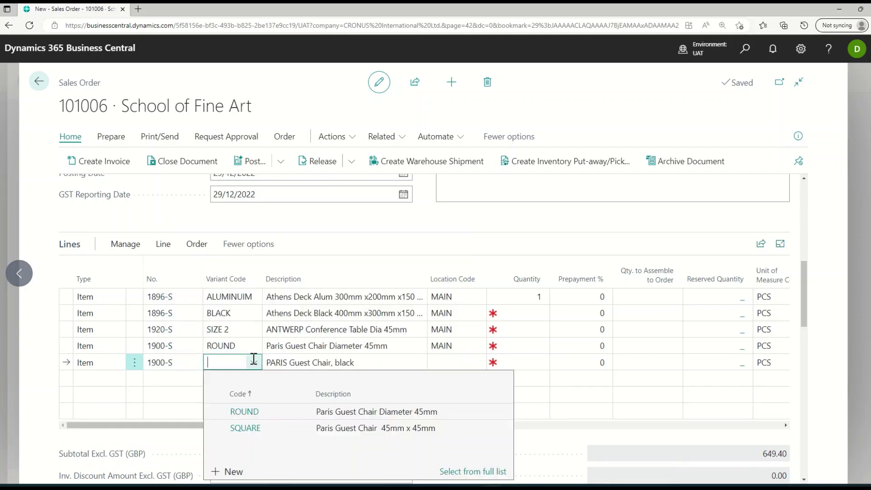
{"action": "left_click", "coordinate": [263, 427]}
{"action": "left_click", "coordinate": [439, 362]}
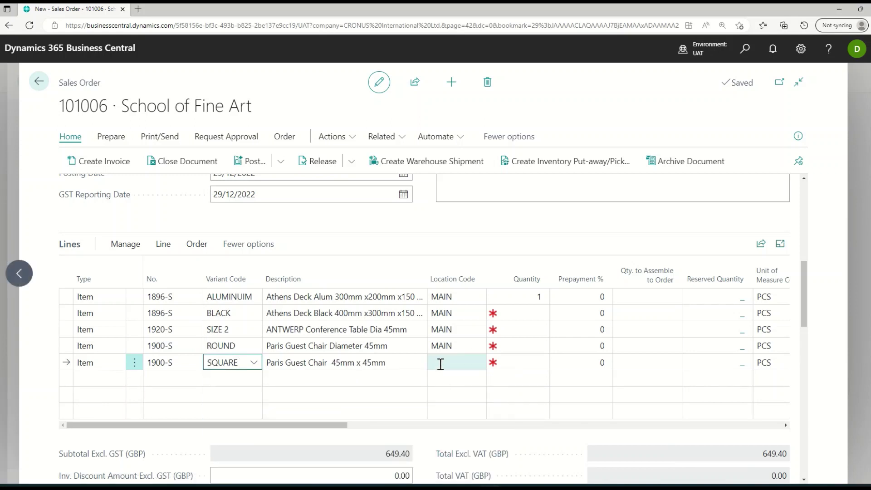
{"action": "left_click", "coordinate": [465, 428]}
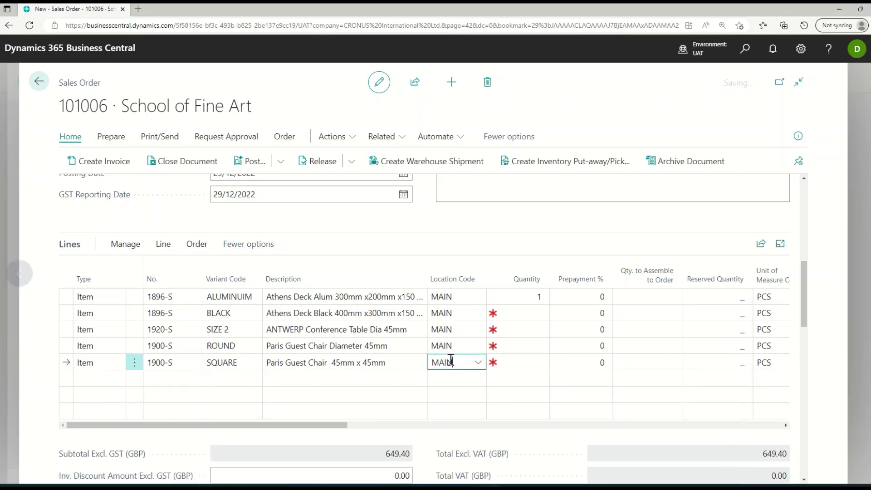
- Set the quantity to 1 on the second through fifth order lines
{"action": "left_click", "coordinate": [522, 314]}
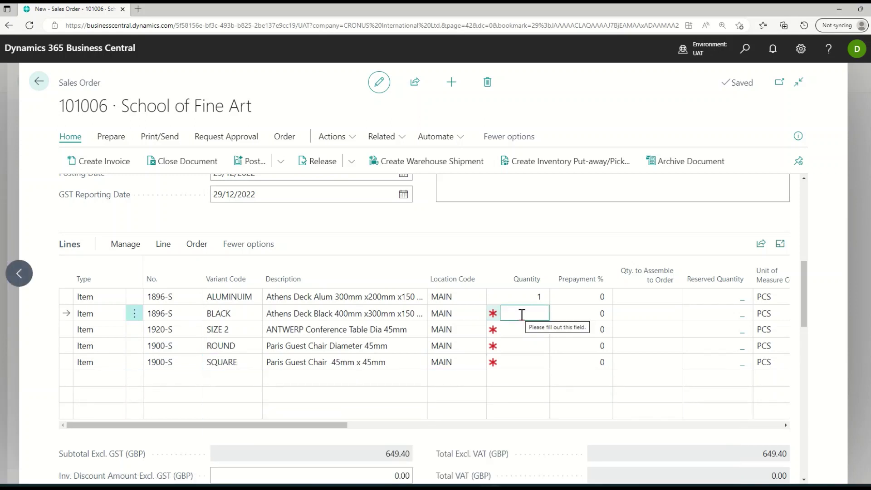
{"action": "type", "text": "1"}
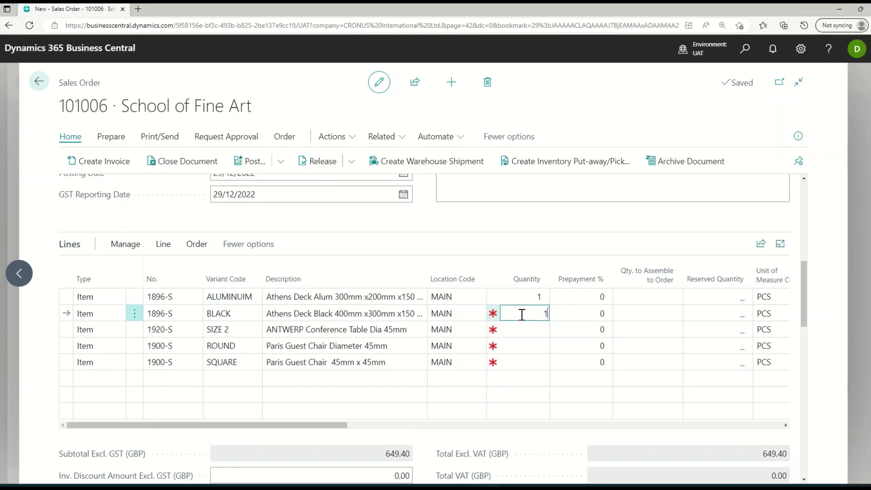
{"action": "key", "text": "Return"}
{"action": "type", "text": "1"}
{"action": "key", "text": "Return"}
{"action": "type", "text": "1"}
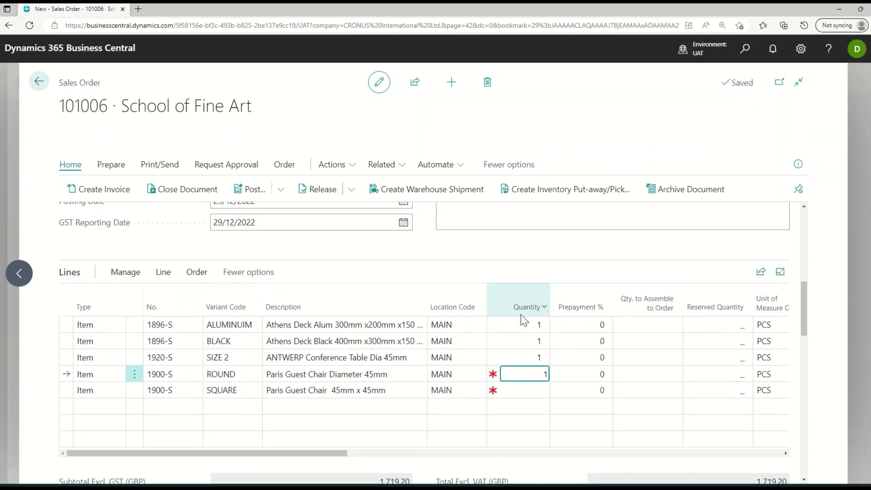
{"action": "key", "text": "Return"}
{"action": "type", "text": "1"}
{"action": "key", "text": "Up"}
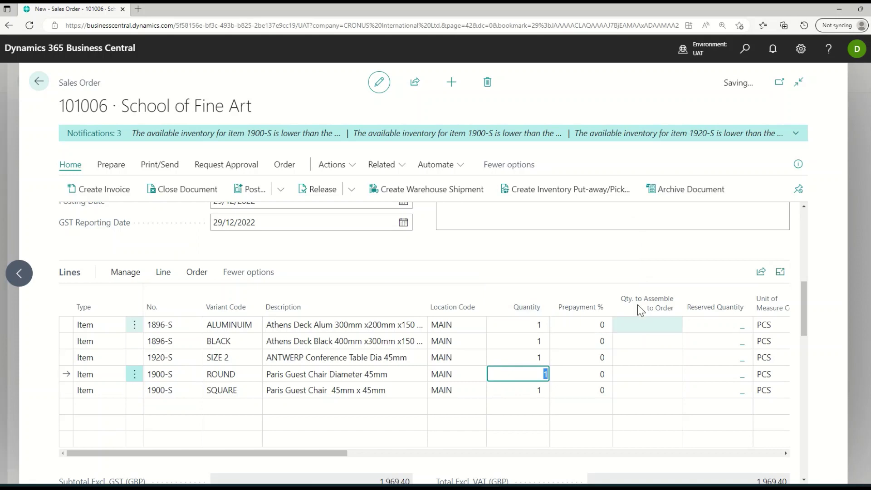
- Review the sales order's header fields and the variant codes and descriptions on its lines
{"action": "scroll", "coordinate": [542, 252], "scroll_direction": "up", "scroll_amount": 2}
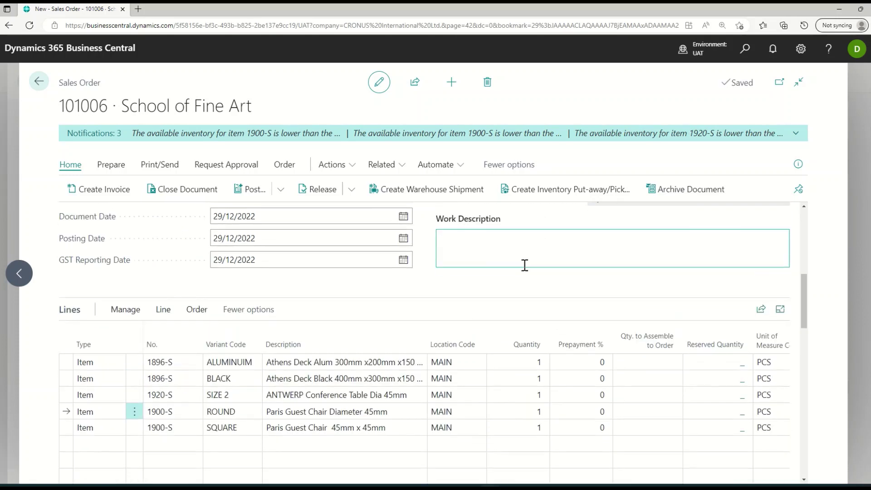
{"action": "scroll", "coordinate": [490, 296], "scroll_direction": "up", "scroll_amount": 5}
{"action": "scroll", "coordinate": [494, 288], "scroll_direction": "down", "scroll_amount": 5}
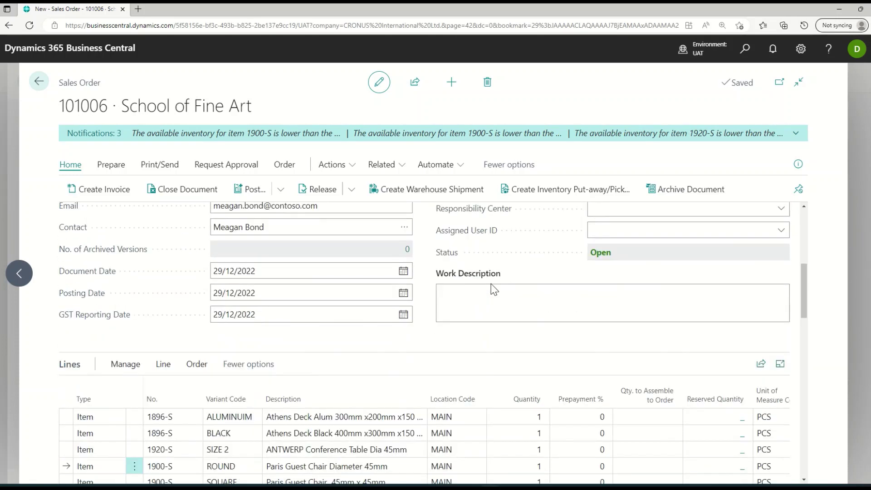
{"action": "scroll", "coordinate": [467, 304], "scroll_direction": "down", "scroll_amount": 4}
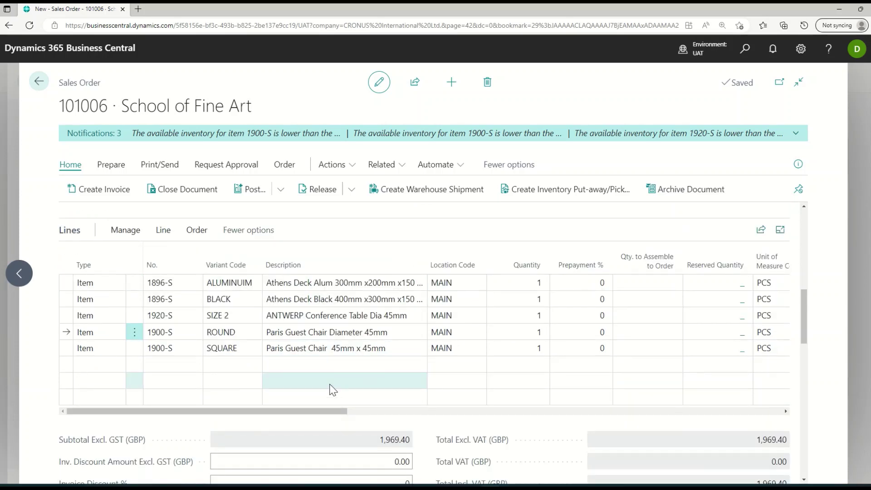
{"action": "left_click_drag", "start_coordinate": [334, 417], "coordinate": [252, 411]}
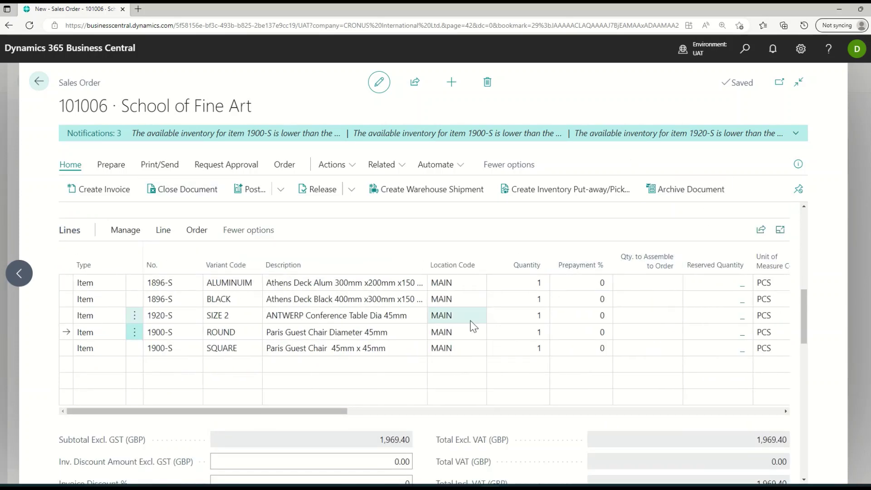
{"action": "scroll", "coordinate": [350, 335], "scroll_direction": "up", "scroll_amount": 4}
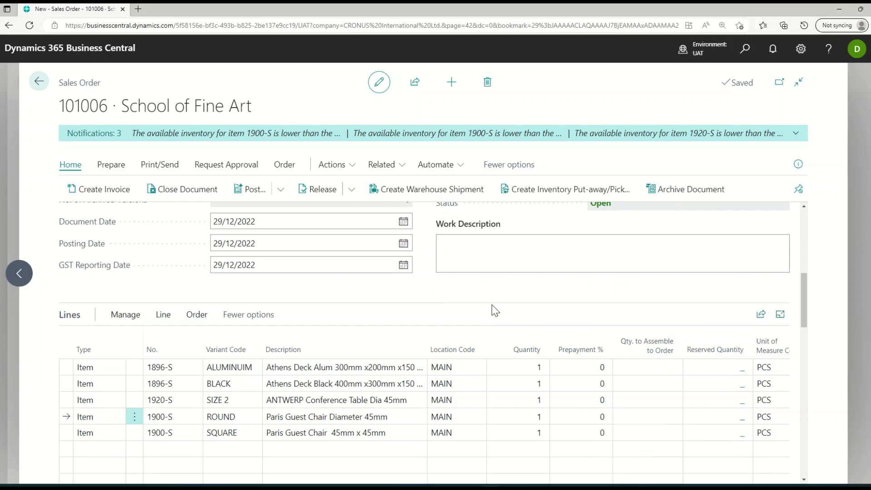
{"action": "scroll", "coordinate": [478, 301], "scroll_direction": "up", "scroll_amount": 1}
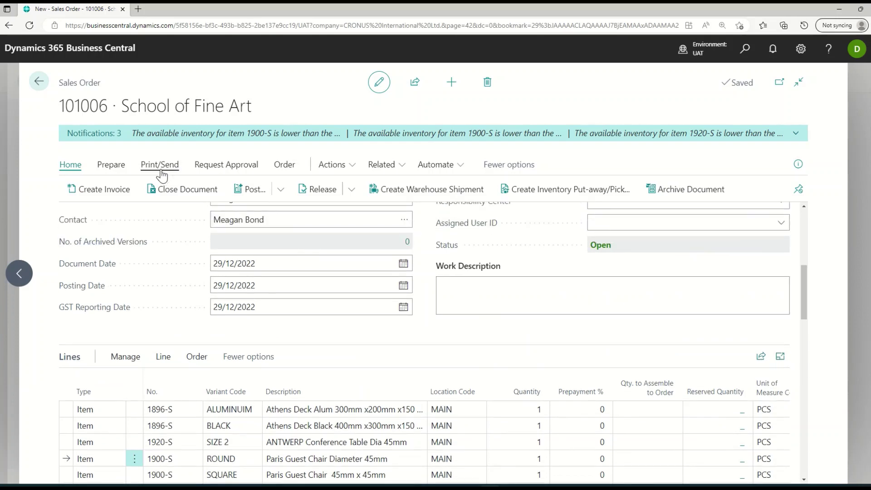
- Preview the order confirmation of the sales order and fit the preview to the page width
{"action": "left_click", "coordinate": [159, 167]}
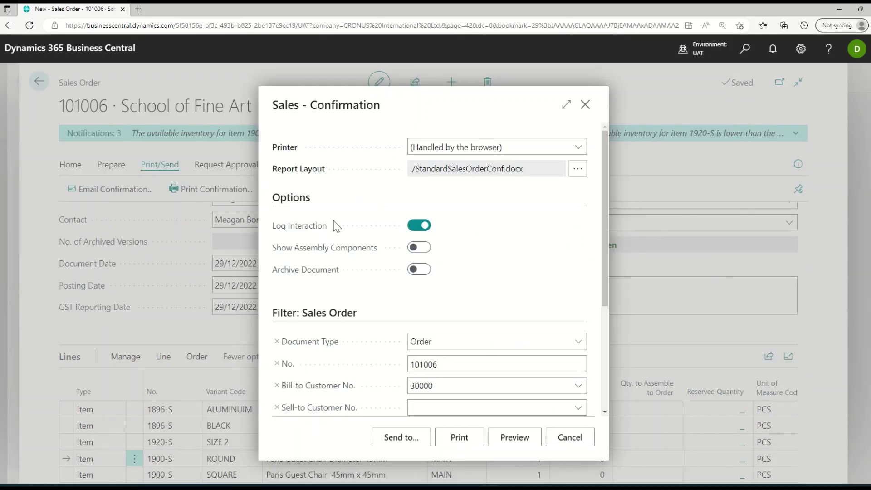
{"action": "left_click", "coordinate": [534, 445]}
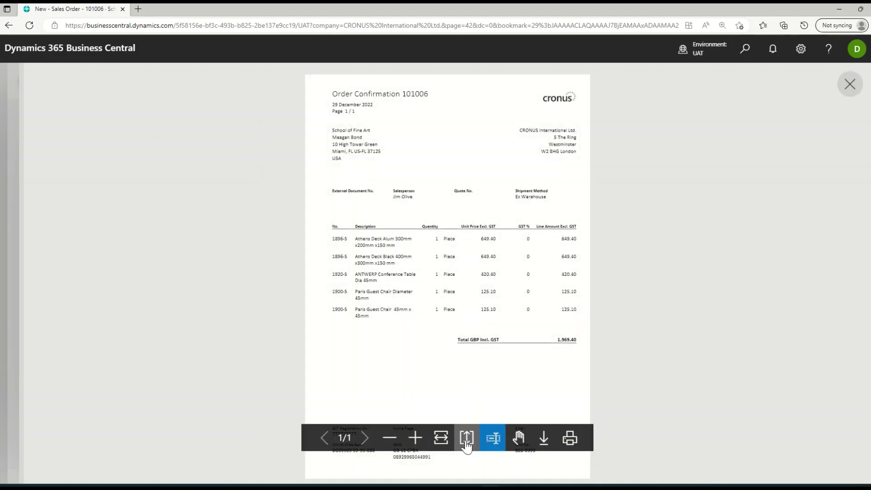
{"action": "left_click", "coordinate": [449, 447]}
- Examine the variant descriptions on the lines of the previewed confirmation, and return to the sales order without printing
{"action": "scroll", "coordinate": [448, 286], "scroll_direction": "down", "scroll_amount": 10}
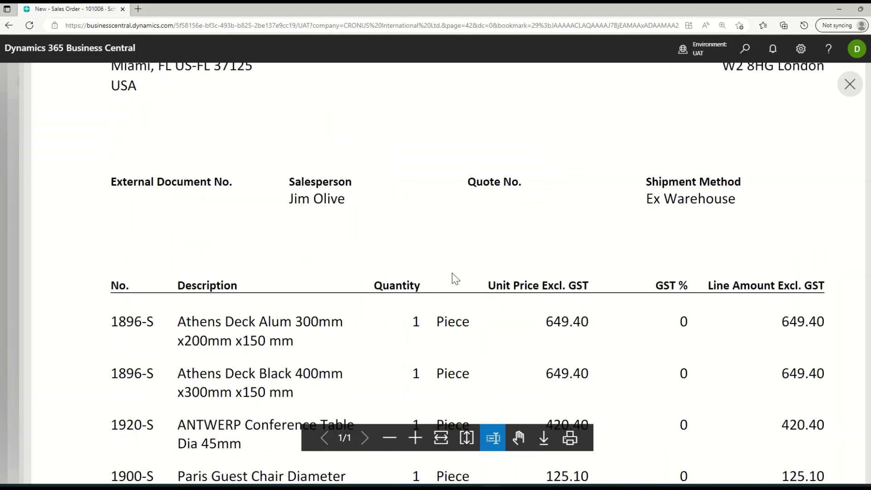
{"action": "scroll", "coordinate": [393, 252], "scroll_direction": "up", "scroll_amount": 4}
{"action": "scroll", "coordinate": [231, 260], "scroll_direction": "down", "scroll_amount": 3}
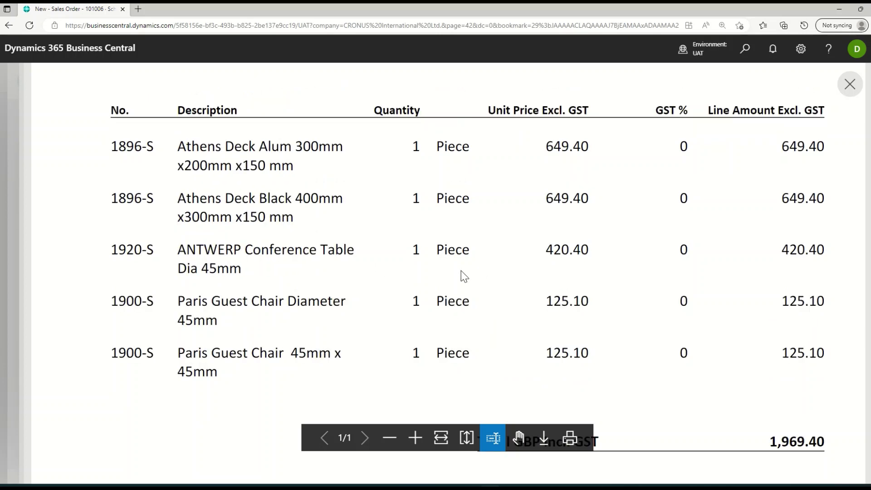
{"action": "scroll", "coordinate": [463, 276], "scroll_direction": "up", "scroll_amount": 5}
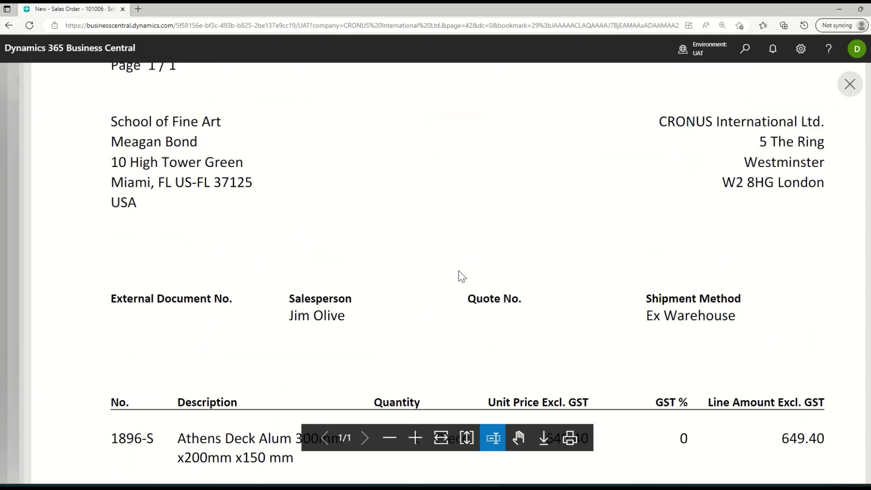
{"action": "scroll", "coordinate": [459, 270], "scroll_direction": "down", "scroll_amount": 4}
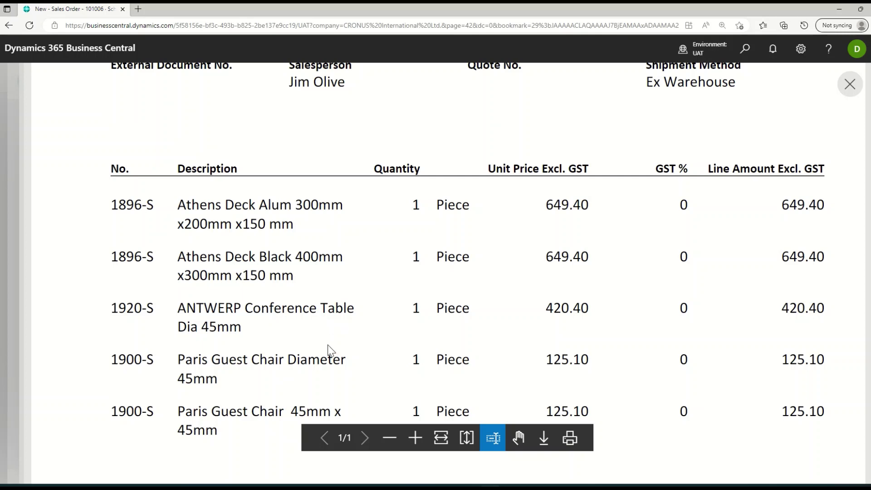
{"action": "left_click", "coordinate": [851, 85]}
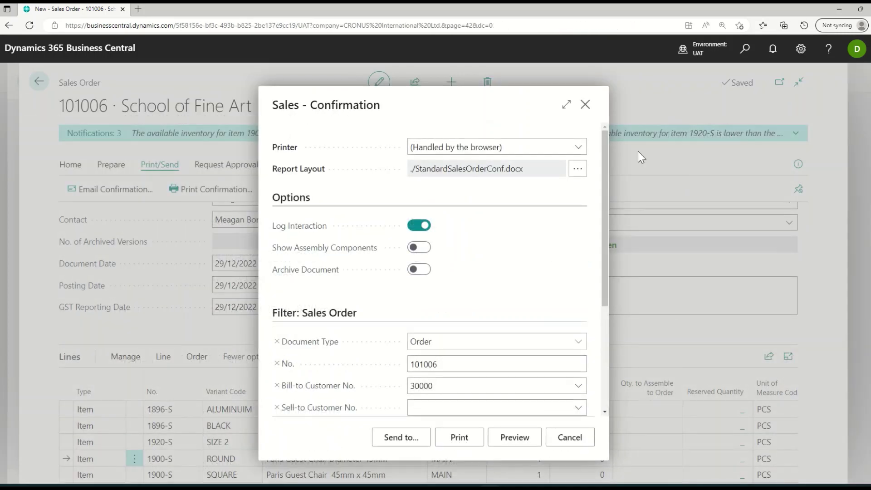
{"action": "left_click", "coordinate": [587, 109]}
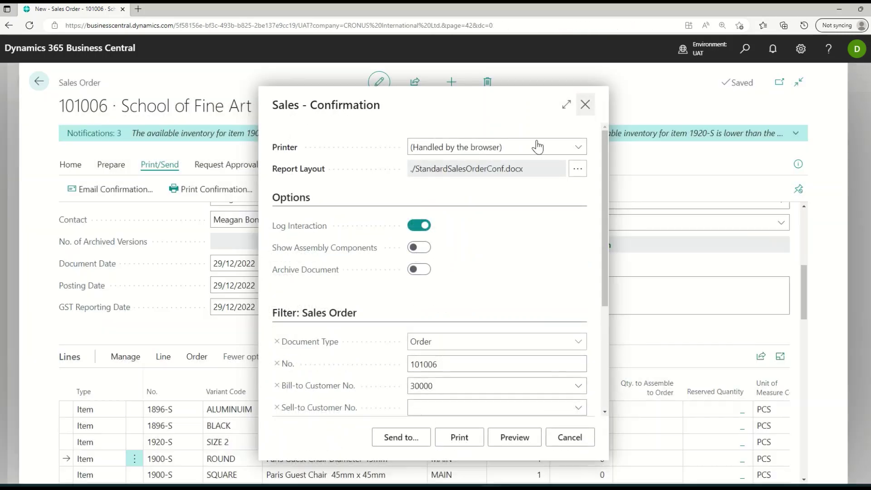
{"action": "scroll", "coordinate": [431, 338], "scroll_direction": "down", "scroll_amount": 1}
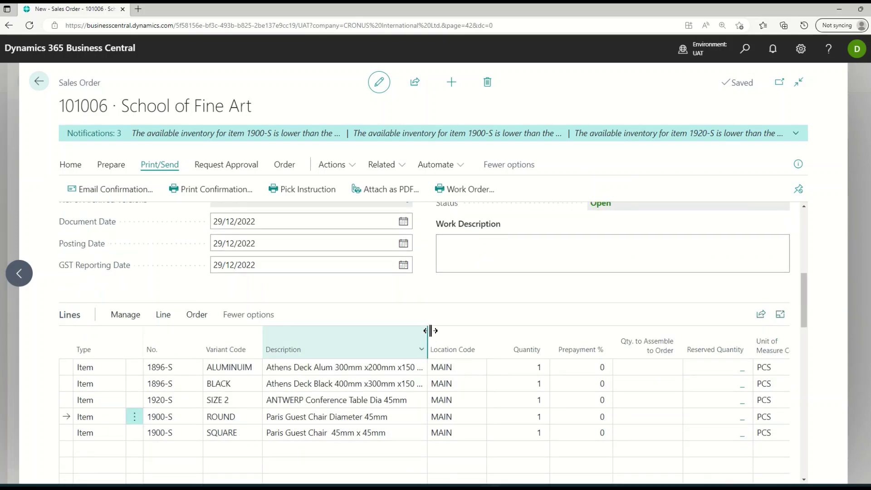
- Start creating purchase orders from the School of Fine Art sales order
{"action": "scroll", "coordinate": [432, 321], "scroll_direction": "up", "scroll_amount": 2}
{"action": "scroll", "coordinate": [440, 295], "scroll_direction": "down", "scroll_amount": 1}
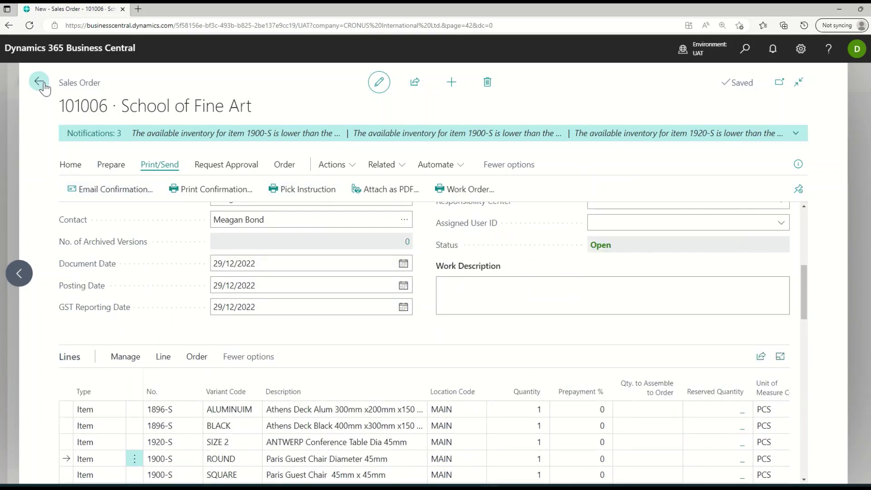
{"action": "left_click", "coordinate": [353, 168]}
{"action": "mouse_move", "coordinate": [356, 187]}
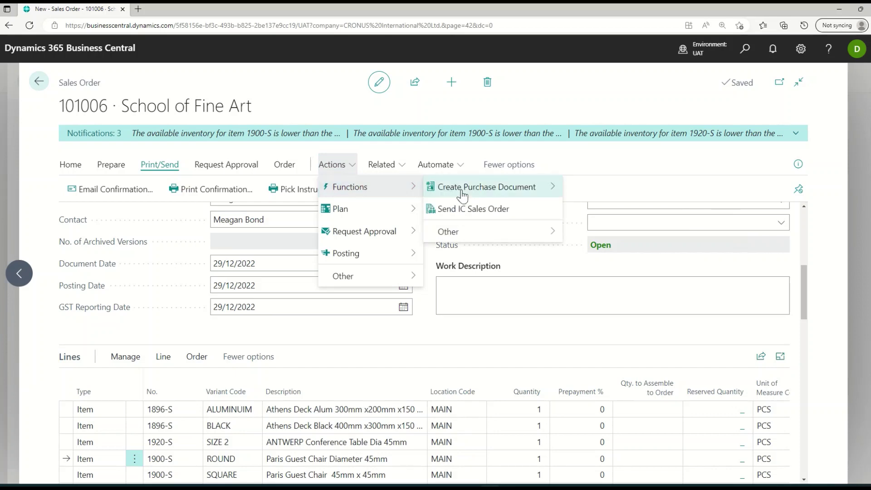
{"action": "mouse_move", "coordinate": [513, 200]}
{"action": "left_click", "coordinate": [595, 189]}
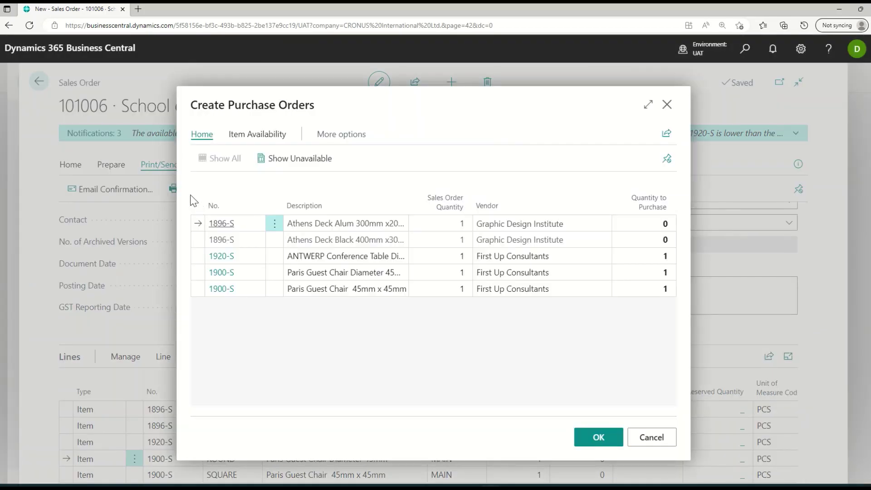
- Set the quantity to purchase to 1 on both 1896-S lines and create the purchase orders
{"action": "left_click", "coordinate": [668, 223]}
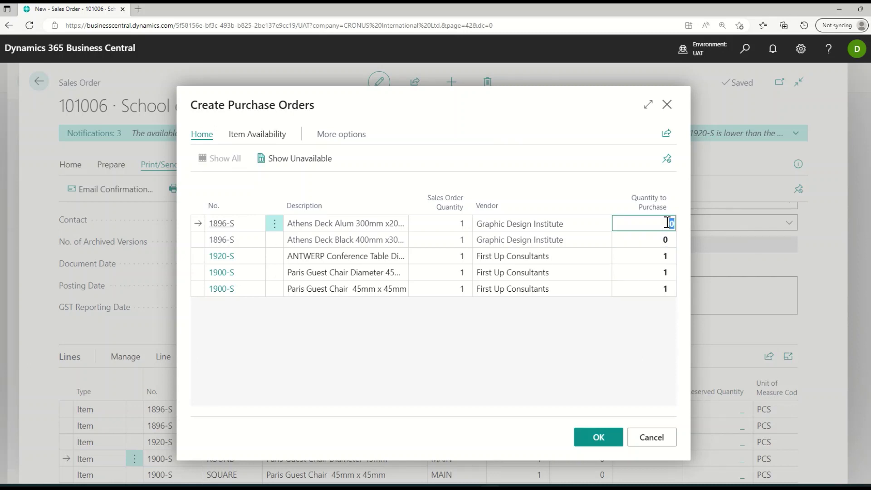
{"action": "type", "text": "1"}
{"action": "key", "text": "Return"}
{"action": "type", "text": "1"}
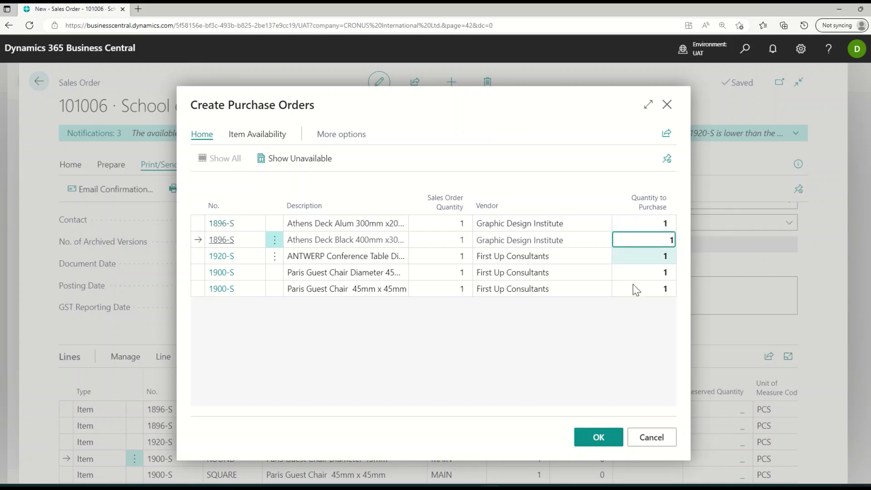
{"action": "left_click", "coordinate": [603, 326]}
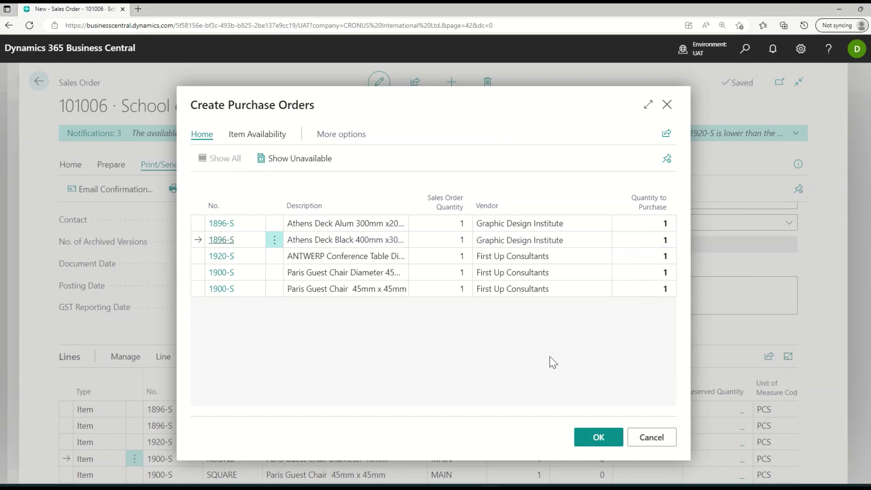
{"action": "left_click", "coordinate": [595, 439]}
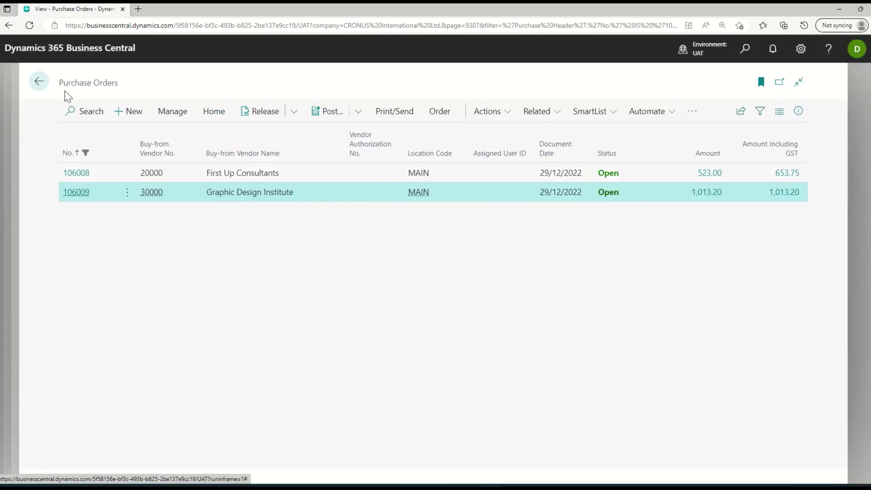
- Review the variant codes and descriptions on the Graphic Design Institute purchase order's lines, and return to the list
{"action": "left_click", "coordinate": [77, 193]}
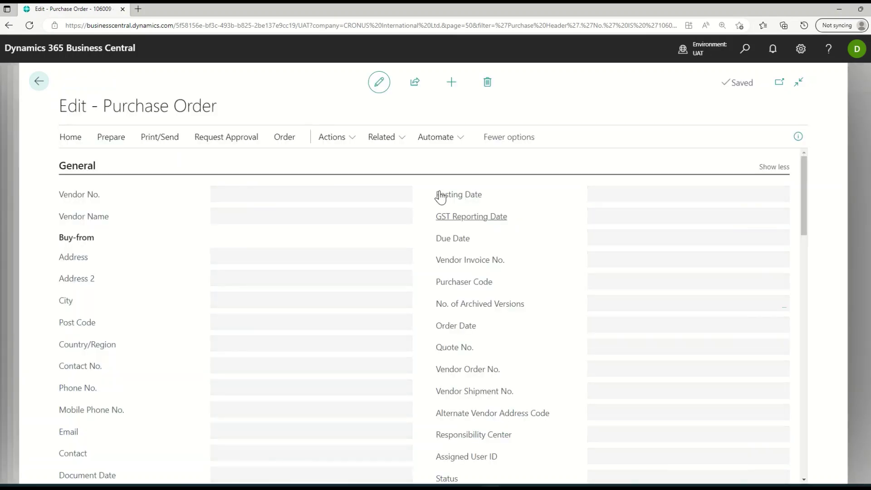
{"action": "scroll", "coordinate": [574, 204], "scroll_direction": "down", "scroll_amount": 5}
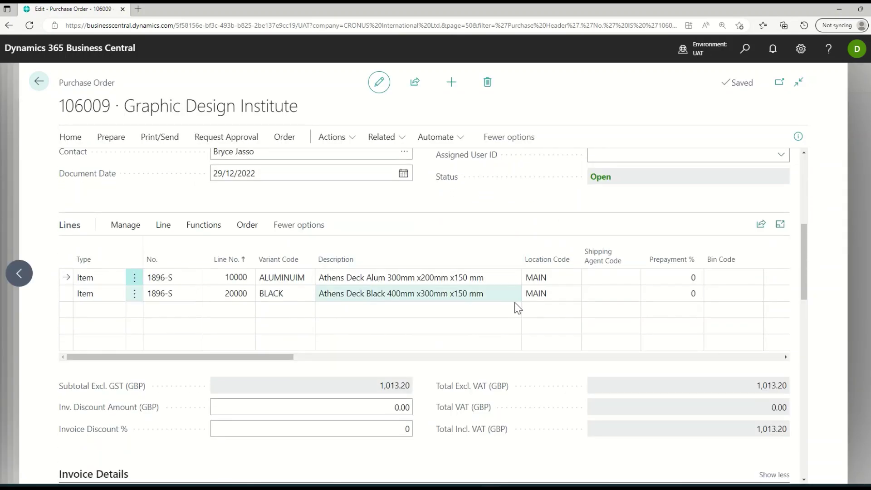
{"action": "scroll", "coordinate": [525, 314], "scroll_direction": "up", "scroll_amount": 1}
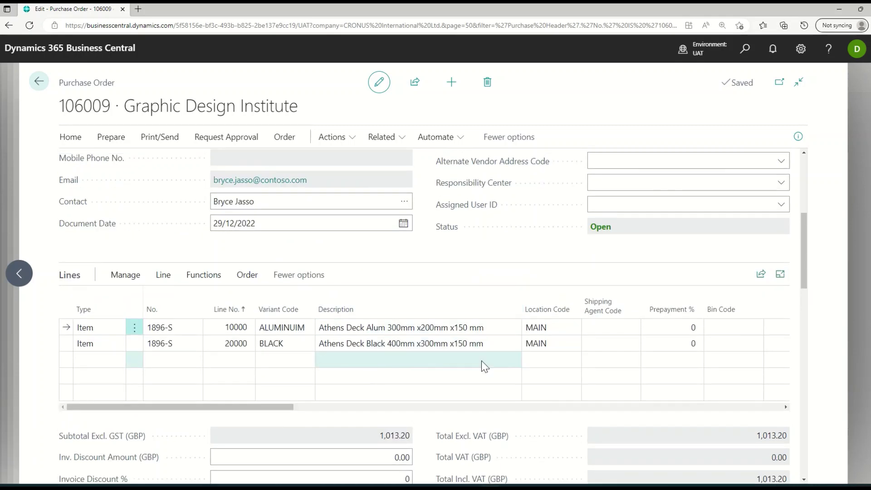
{"action": "left_click", "coordinate": [39, 83]}
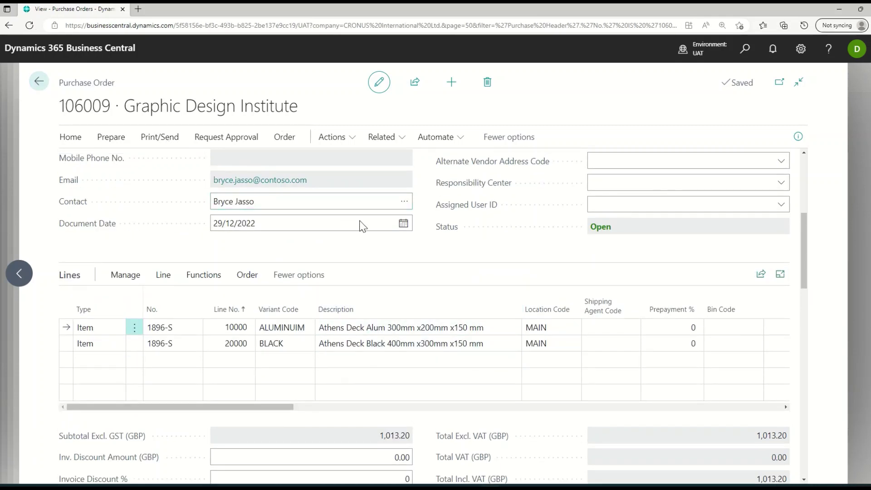
- Open the First Up Consultants purchase order and review the variant codes and descriptions on its lines
{"action": "left_click", "coordinate": [77, 173]}
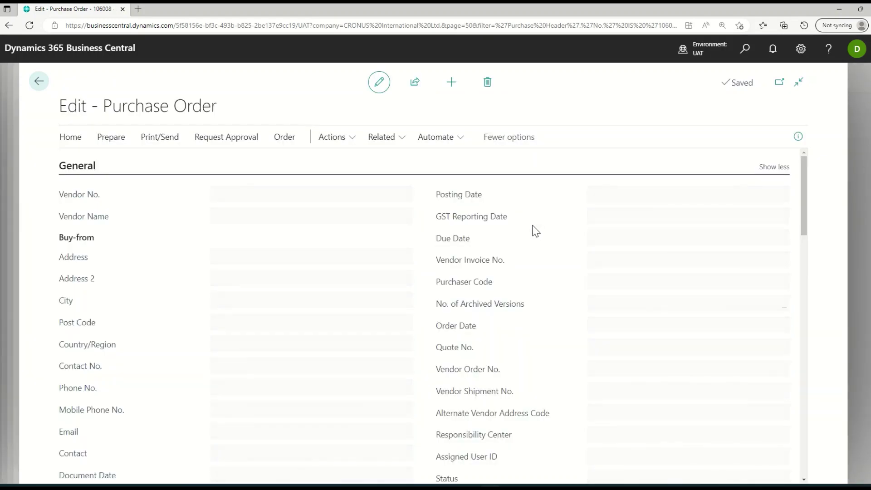
{"action": "scroll", "coordinate": [536, 232], "scroll_direction": "down", "scroll_amount": 6}
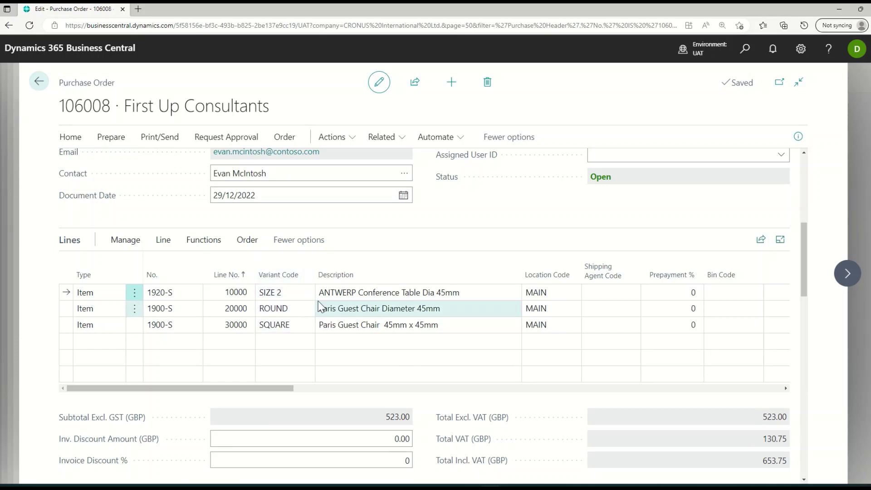
{"action": "left_click_drag", "start_coordinate": [290, 393], "coordinate": [222, 390]}
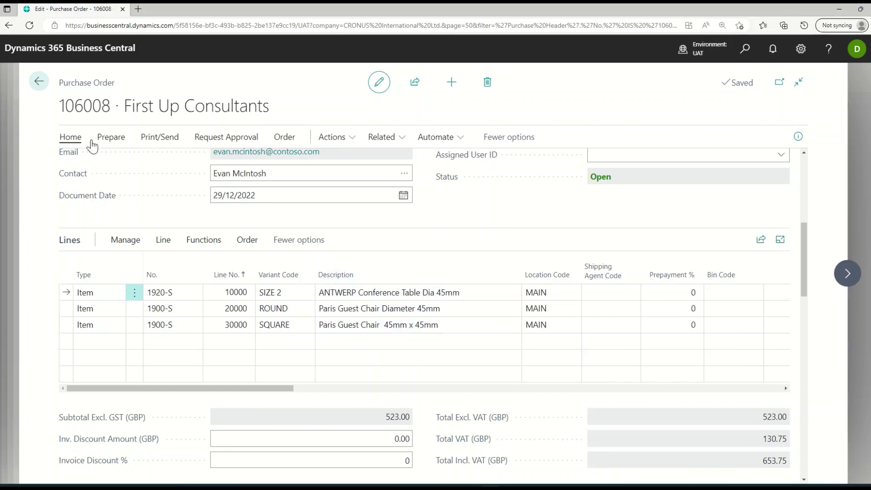
- Enter INV 87654 as the vendor invoice number and DO 9875 as the vendor shipment number on the First Up Consultants order
{"action": "scroll", "coordinate": [563, 204], "scroll_direction": "up", "scroll_amount": 3}
{"action": "scroll", "coordinate": [563, 204], "scroll_direction": "up", "scroll_amount": 2}
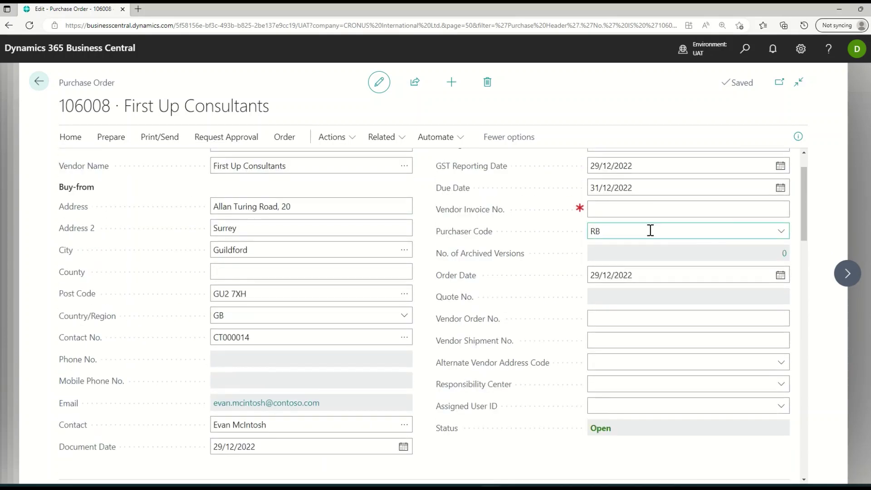
{"action": "left_click", "coordinate": [630, 211]}
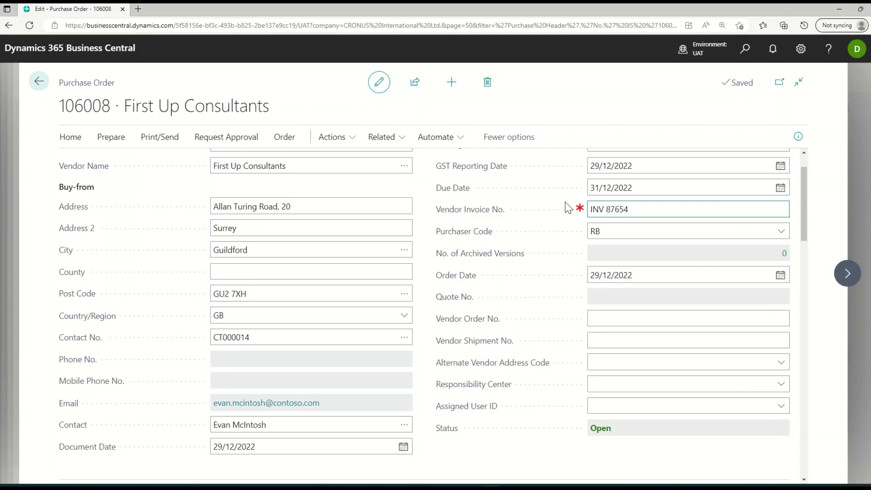
{"action": "left_click", "coordinate": [569, 223]}
{"action": "scroll", "coordinate": [541, 263], "scroll_direction": "up", "scroll_amount": 2}
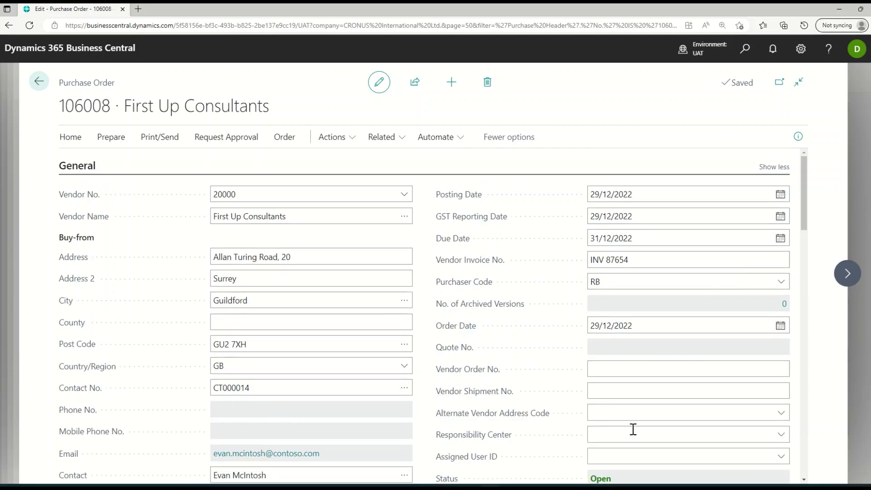
{"action": "left_click", "coordinate": [608, 397]}
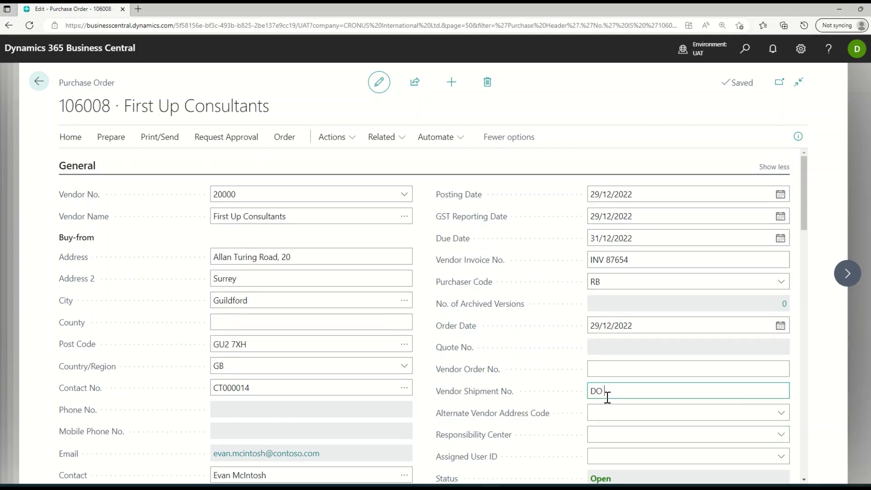
{"action": "left_click", "coordinate": [571, 364]}
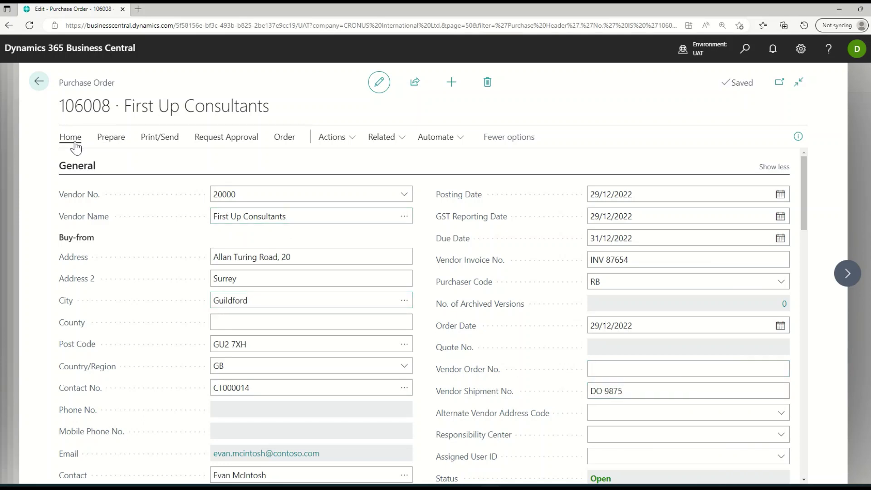
- Post the First Up Consultants purchase order with Receive and Invoice, and open the posted invoice
{"action": "left_click", "coordinate": [74, 142]}
{"action": "left_click", "coordinate": [92, 163]}
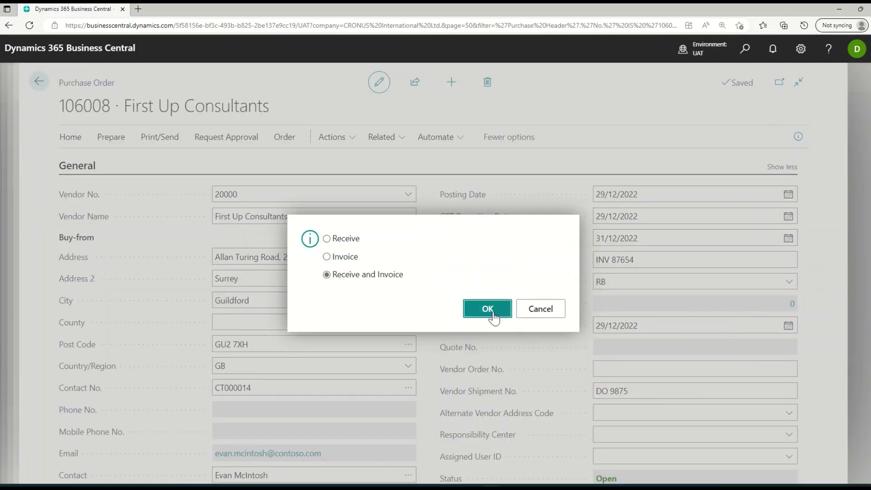
{"action": "left_click", "coordinate": [490, 310]}
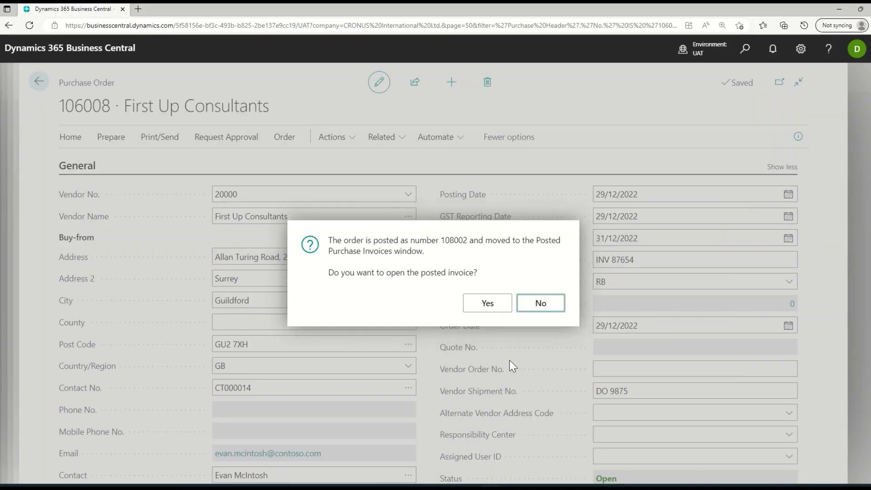
{"action": "left_click", "coordinate": [491, 307]}
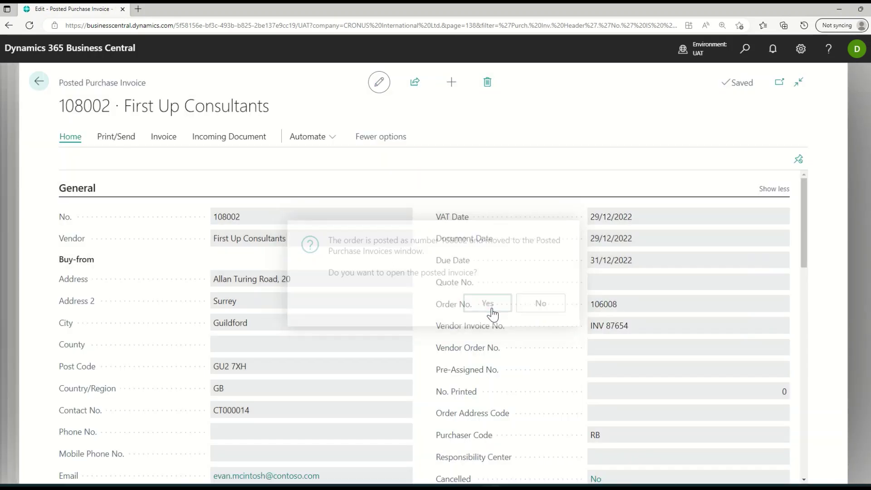
- Check the posted purchase invoice's lines, and preview its printout fitted to the page width
{"action": "scroll", "coordinate": [421, 279], "scroll_direction": "down", "scroll_amount": 9}
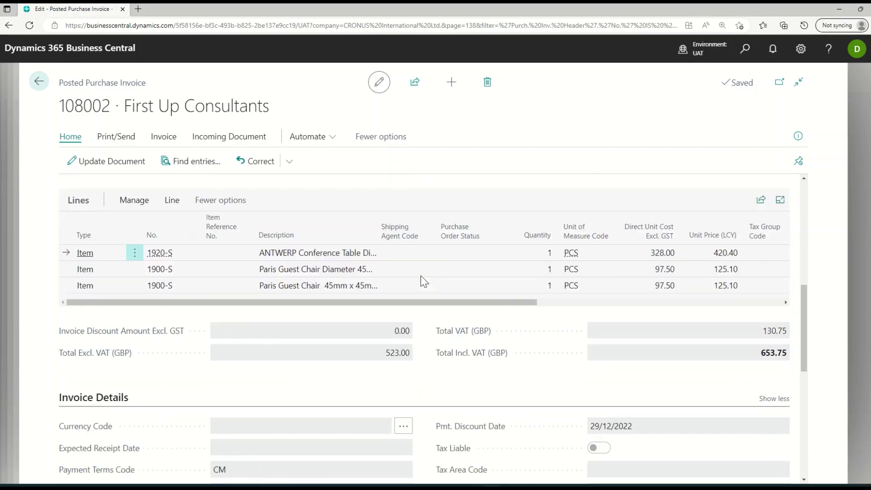
{"action": "scroll", "coordinate": [430, 282], "scroll_direction": "up", "scroll_amount": 3}
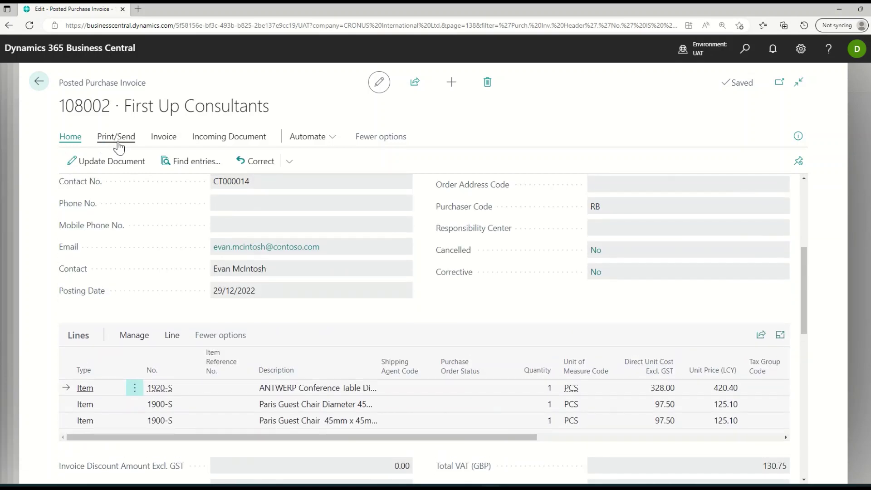
{"action": "left_click", "coordinate": [116, 138]}
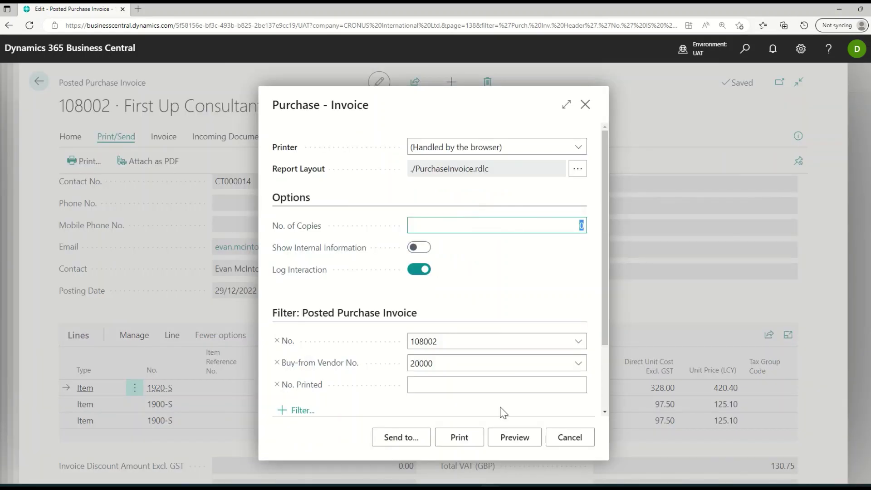
{"action": "left_click", "coordinate": [521, 437]}
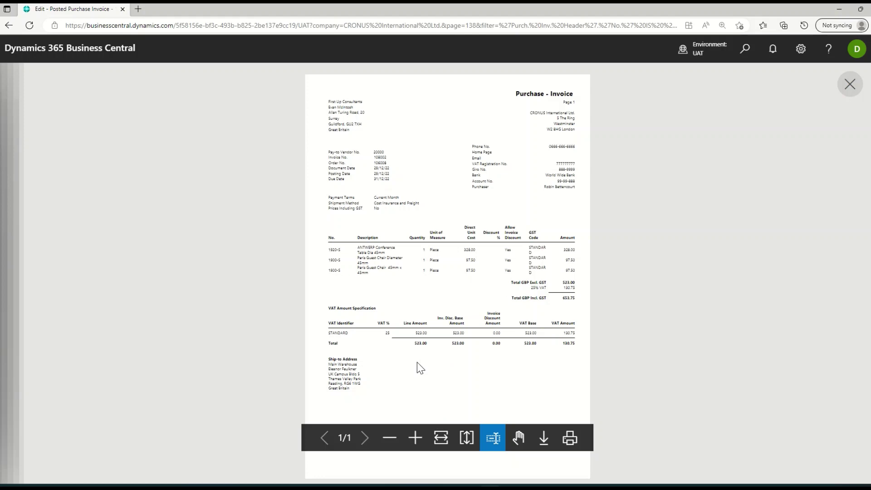
{"action": "left_click", "coordinate": [441, 438]}
- Examine the variant descriptions on the previewed purchase invoice, and return to the purchase orders list without printing
{"action": "scroll", "coordinate": [327, 341], "scroll_direction": "down", "scroll_amount": 5}
{"action": "scroll", "coordinate": [327, 338], "scroll_direction": "down", "scroll_amount": 3}
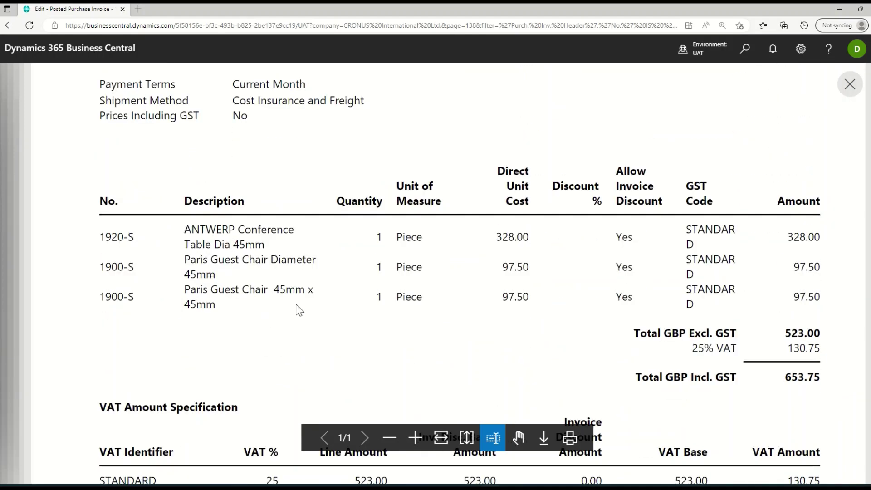
{"action": "scroll", "coordinate": [298, 311], "scroll_direction": "up", "scroll_amount": 1}
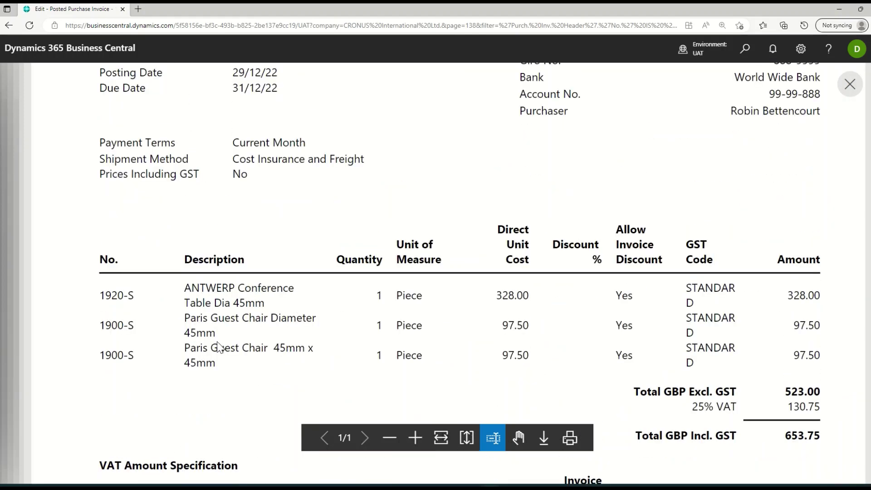
{"action": "left_click", "coordinate": [851, 84]}
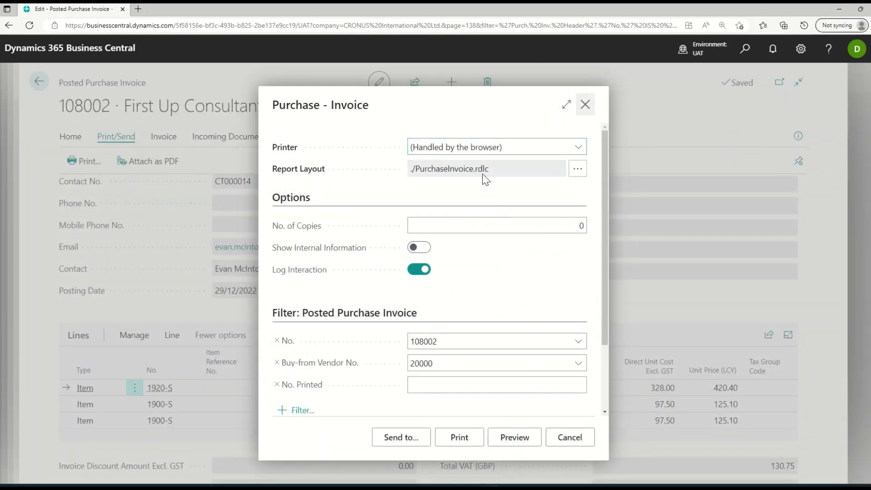
{"action": "key", "text": "Escape"}
{"action": "left_click", "coordinate": [38, 81]}
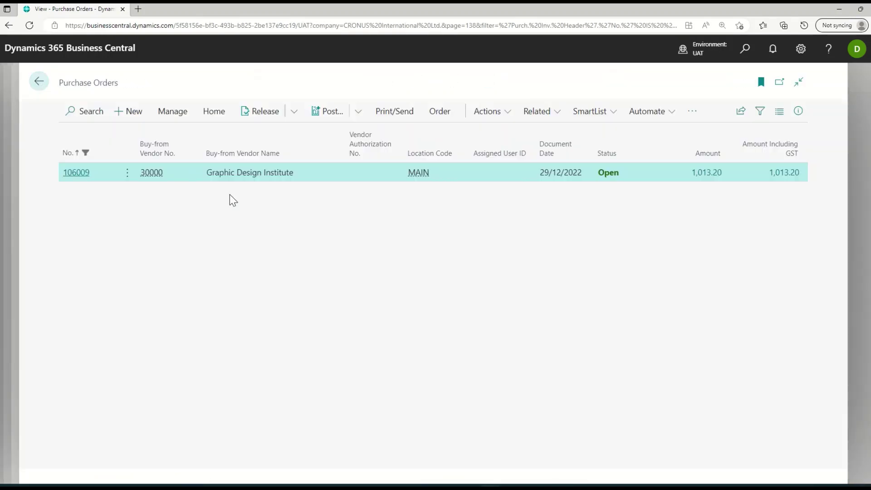
- On the Graphic Design Institute purchase order, set the vendor invoice number to INV 6666 and fill in the vendor shipment number
{"action": "left_click", "coordinate": [76, 175]}
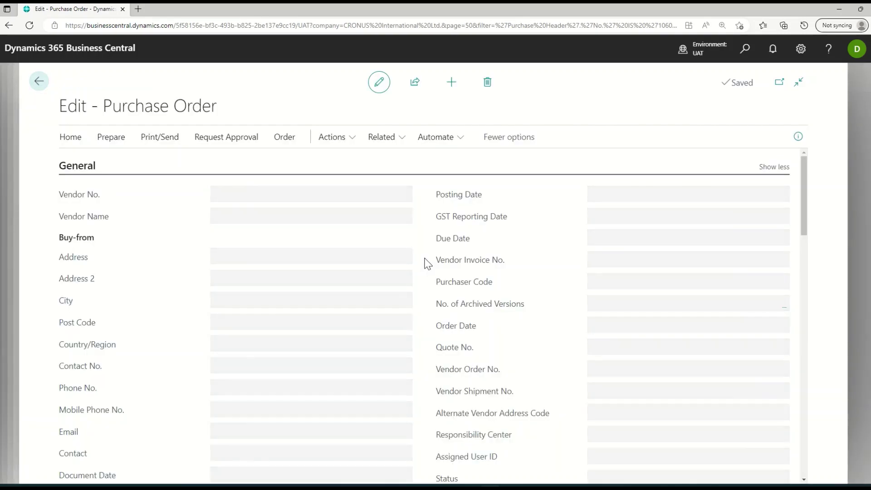
{"action": "scroll", "coordinate": [428, 263], "scroll_direction": "down", "scroll_amount": 5}
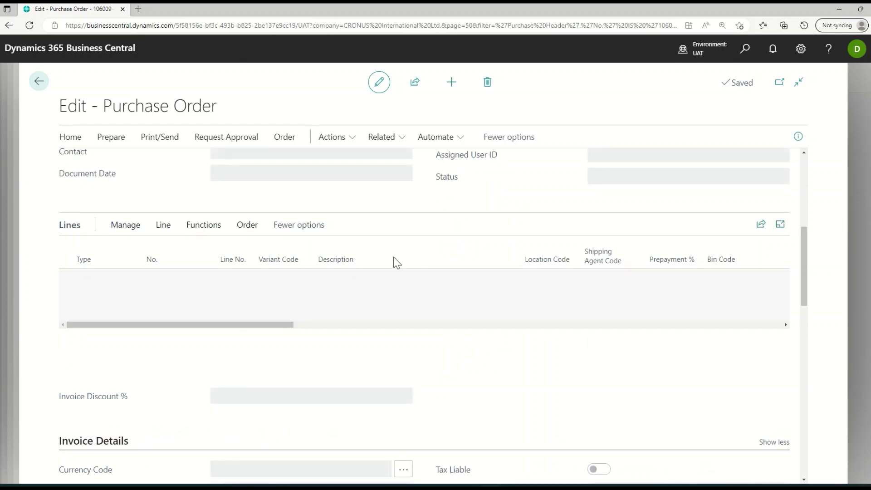
{"action": "left_click", "coordinate": [594, 259]}
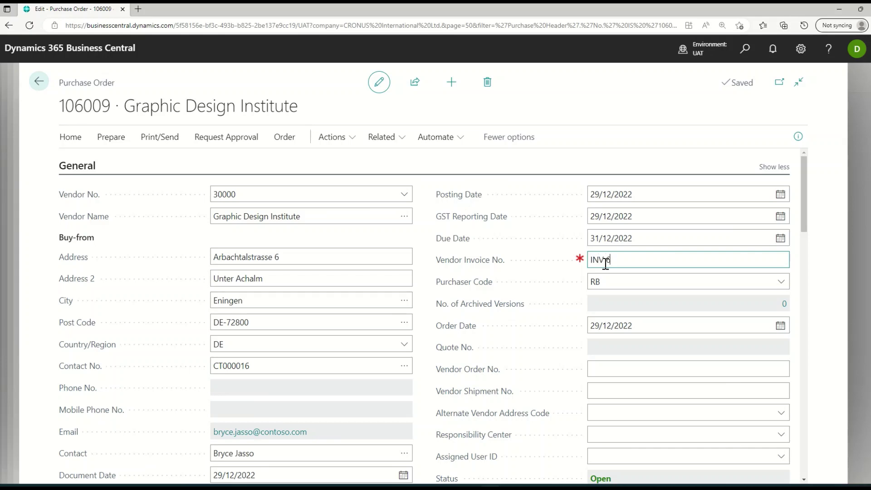
{"action": "left_click", "coordinate": [573, 310]}
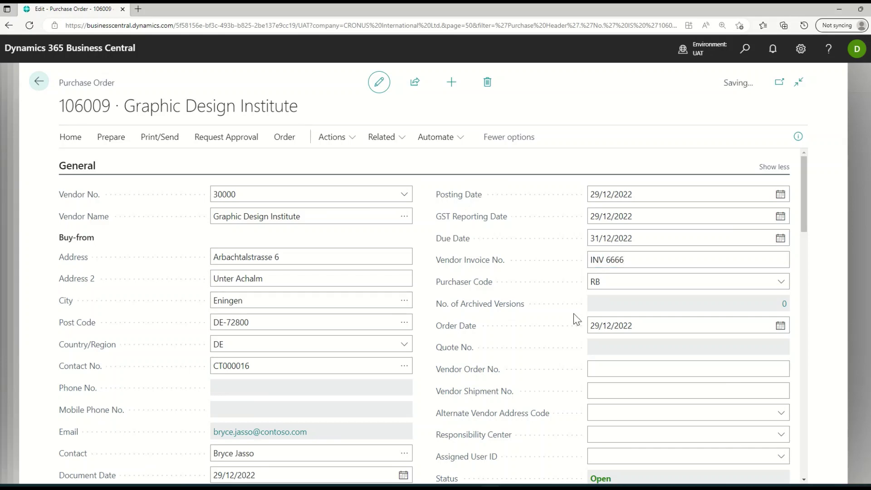
{"action": "scroll", "coordinate": [573, 313], "scroll_direction": "down", "scroll_amount": 2}
{"action": "left_click", "coordinate": [617, 289]}
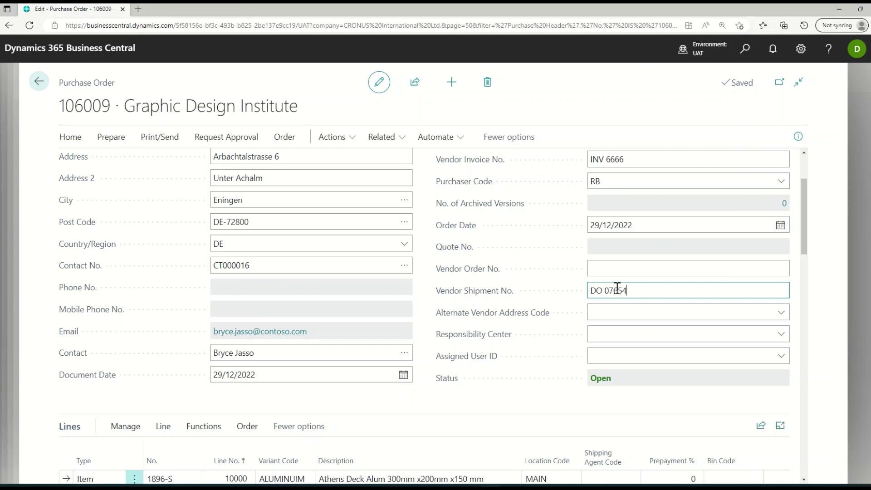
- Post the Graphic Design Institute purchase order without opening the posted invoice, and return to the School of Fine Art sales order
{"action": "left_click", "coordinate": [536, 250]}
{"action": "left_click", "coordinate": [70, 137]}
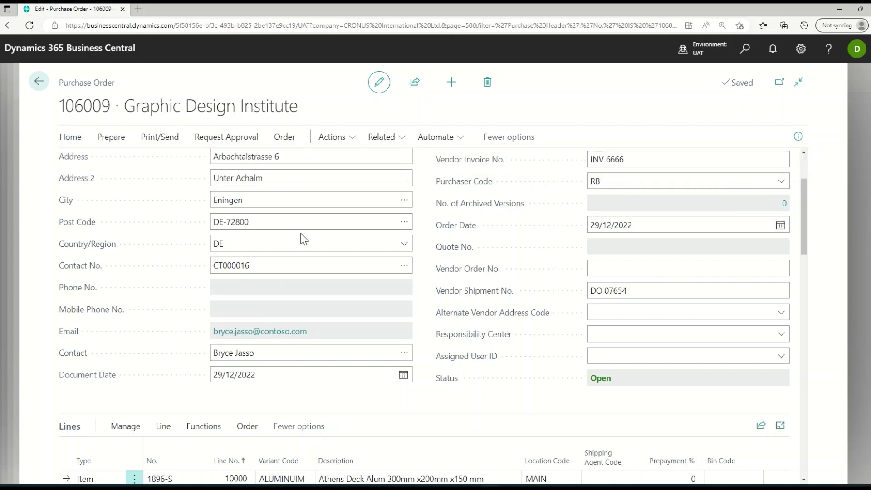
{"action": "key", "text": "F9"}
{"action": "key", "text": "Return"}
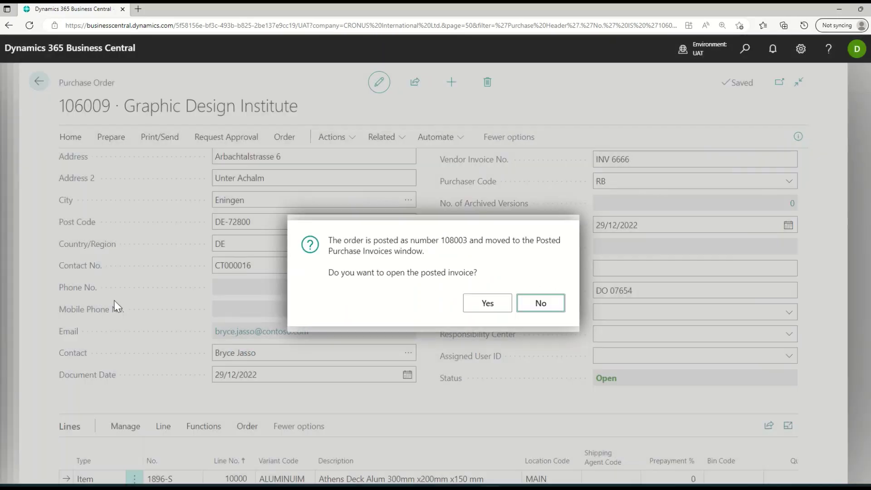
{"action": "left_click", "coordinate": [537, 309]}
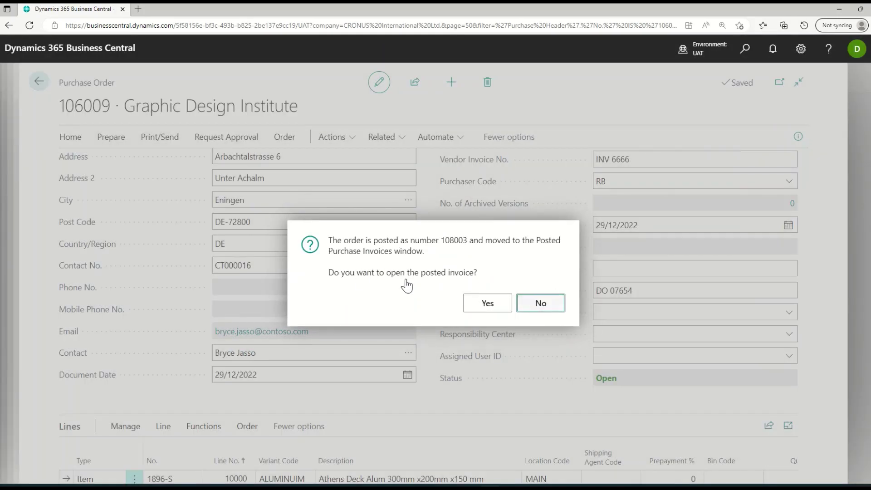
{"action": "key", "text": "Escape"}
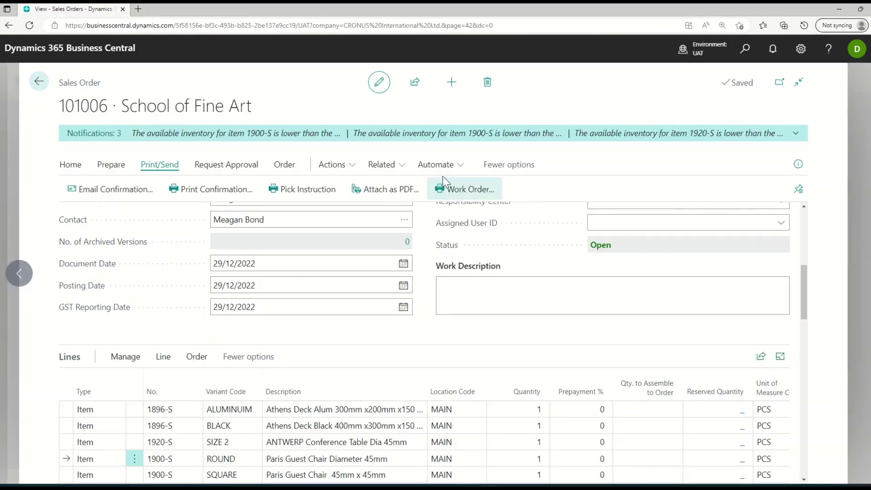
- Examine the item lines with their variant codes and descriptions on the School of Fine Art sales order
{"action": "scroll", "coordinate": [391, 263], "scroll_direction": "down", "scroll_amount": 3}
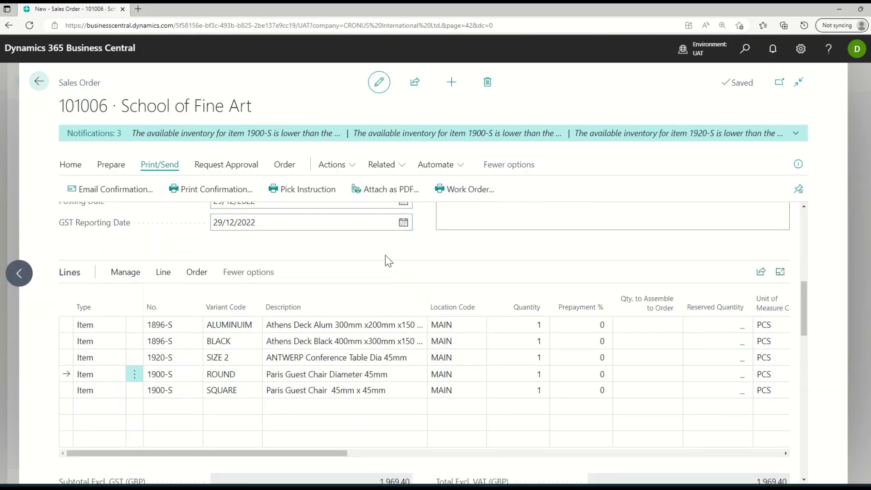
{"action": "scroll", "coordinate": [482, 313], "scroll_direction": "down", "scroll_amount": 1}
{"action": "scroll", "coordinate": [504, 334], "scroll_direction": "up", "scroll_amount": 2}
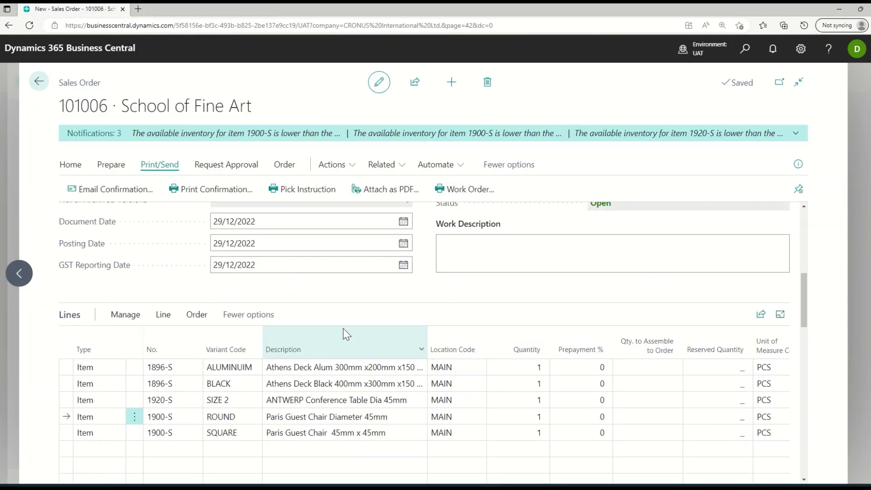
{"action": "scroll", "coordinate": [345, 332], "scroll_direction": "down", "scroll_amount": 2}
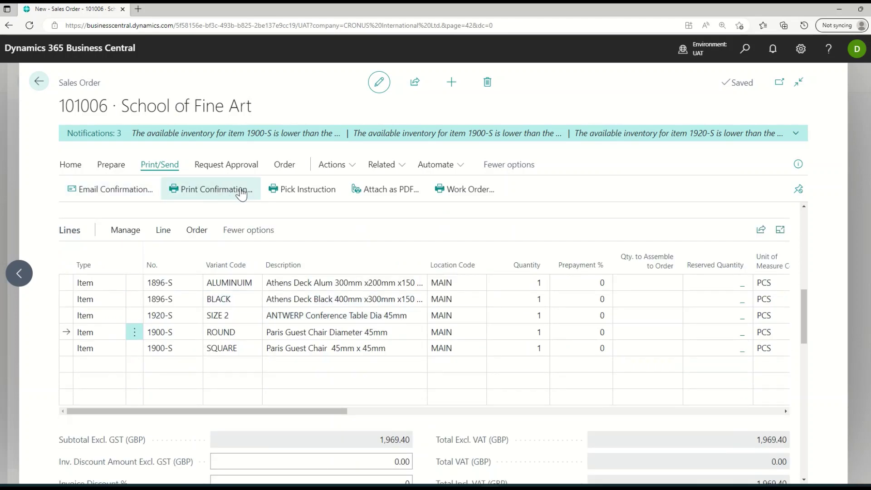
{"action": "scroll", "coordinate": [506, 309], "scroll_direction": "up", "scroll_amount": 1}
{"action": "scroll", "coordinate": [506, 309], "scroll_direction": "up", "scroll_amount": 1}
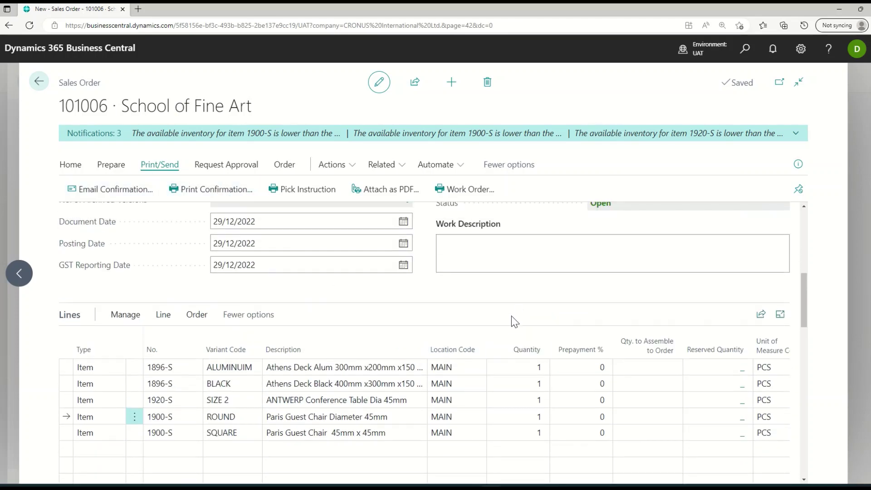
{"action": "scroll", "coordinate": [287, 349], "scroll_direction": "up", "scroll_amount": 2}
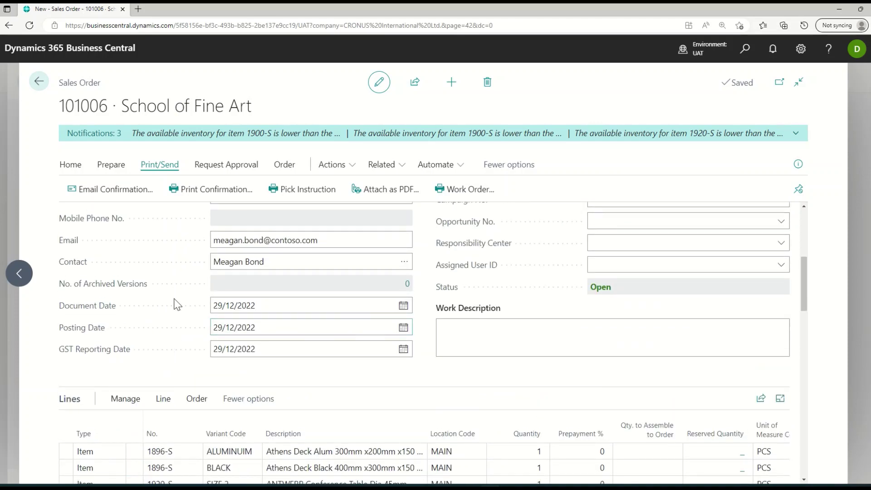
{"action": "scroll", "coordinate": [172, 292], "scroll_direction": "down", "scroll_amount": 1}
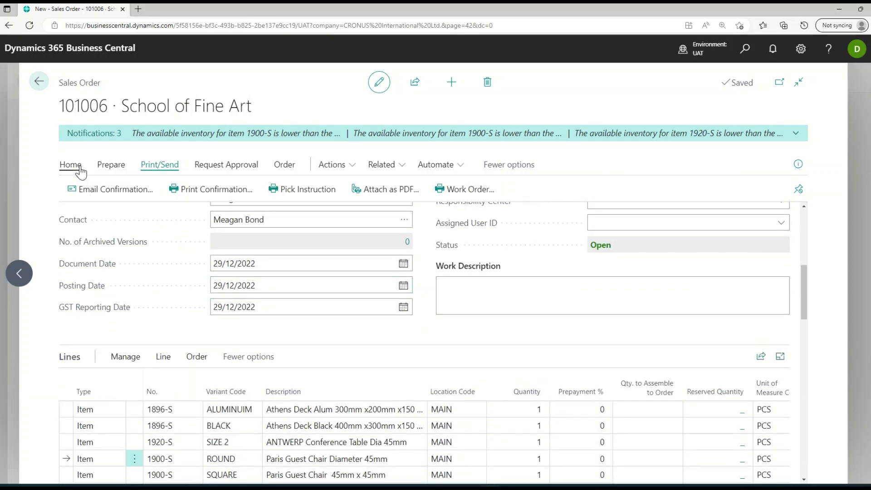
{"action": "scroll", "coordinate": [95, 220], "scroll_direction": "up", "scroll_amount": 1}
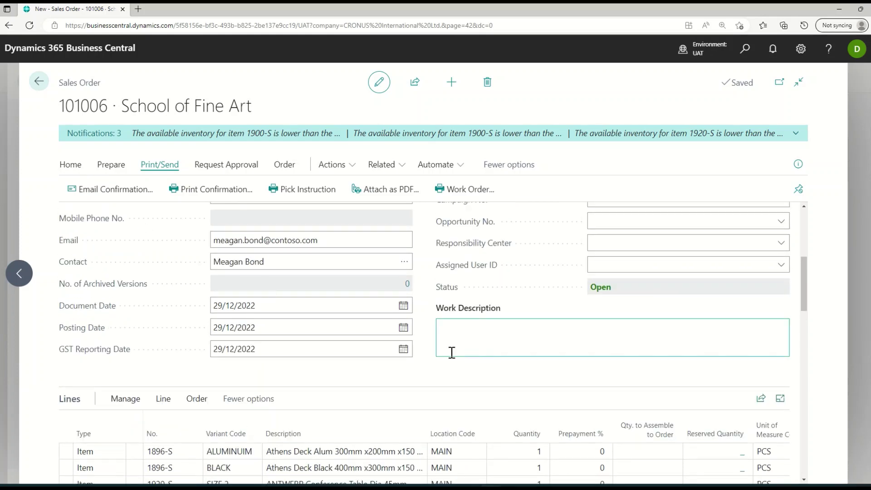
{"action": "scroll", "coordinate": [481, 376], "scroll_direction": "down", "scroll_amount": 2}
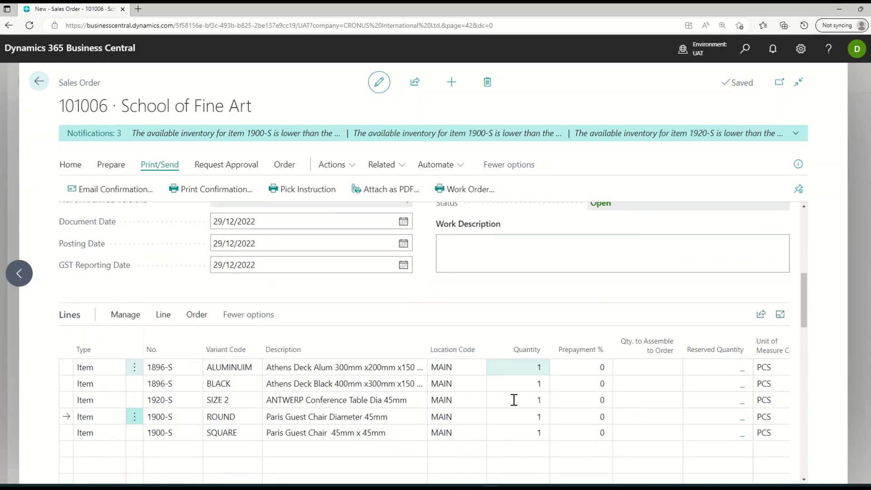
- Post the School of Fine Art sales order with Ship and Invoice, and open the posted invoice
{"action": "left_click", "coordinate": [74, 169]}
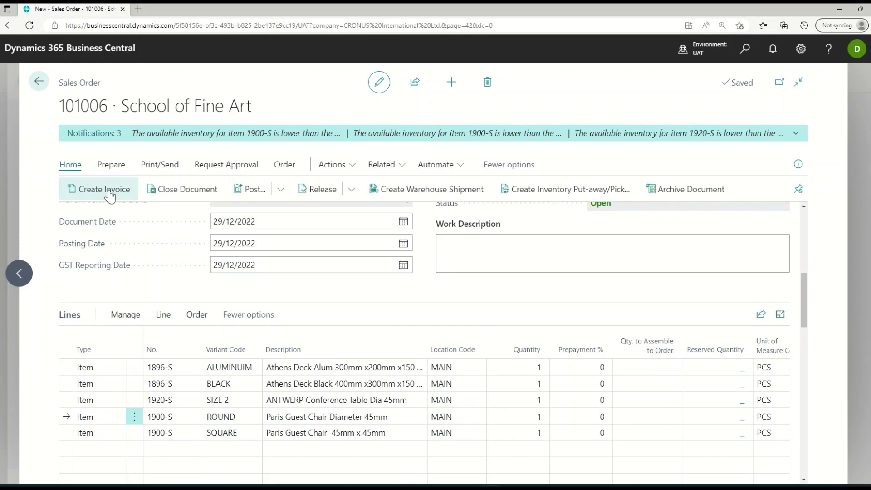
{"action": "left_click", "coordinate": [281, 191]}
{"action": "left_click", "coordinate": [277, 214]}
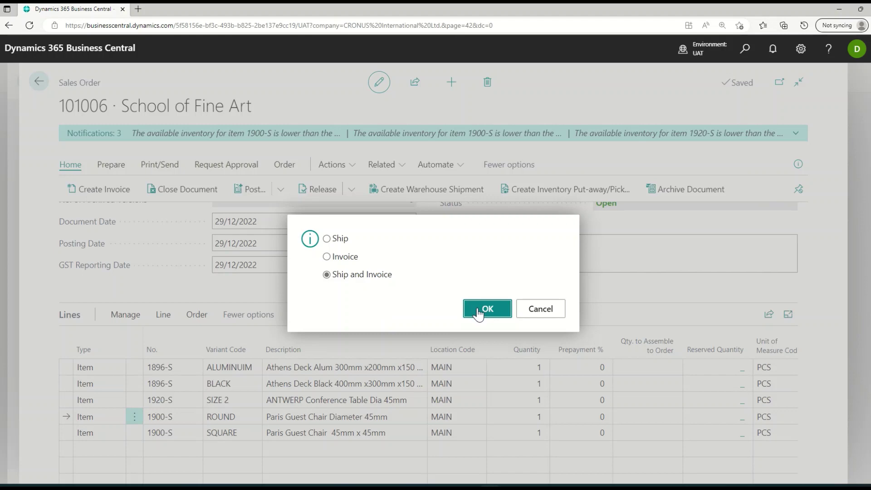
{"action": "left_click", "coordinate": [478, 311]}
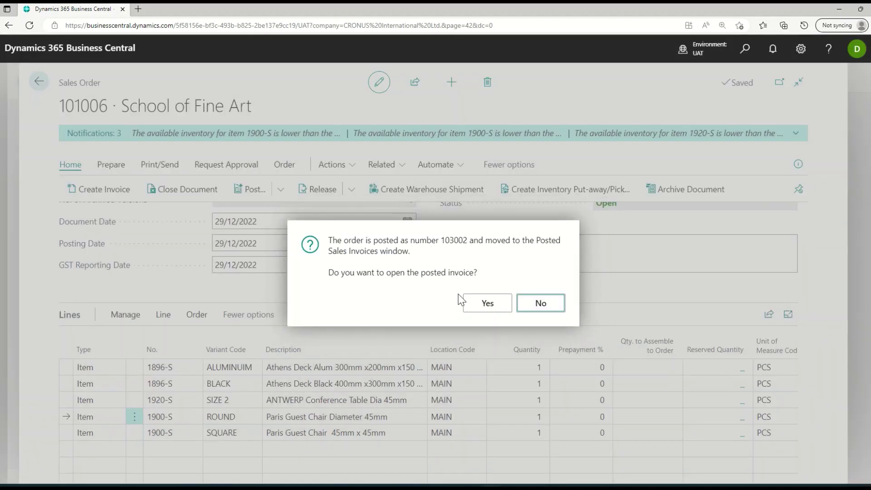
{"action": "left_click", "coordinate": [487, 302]}
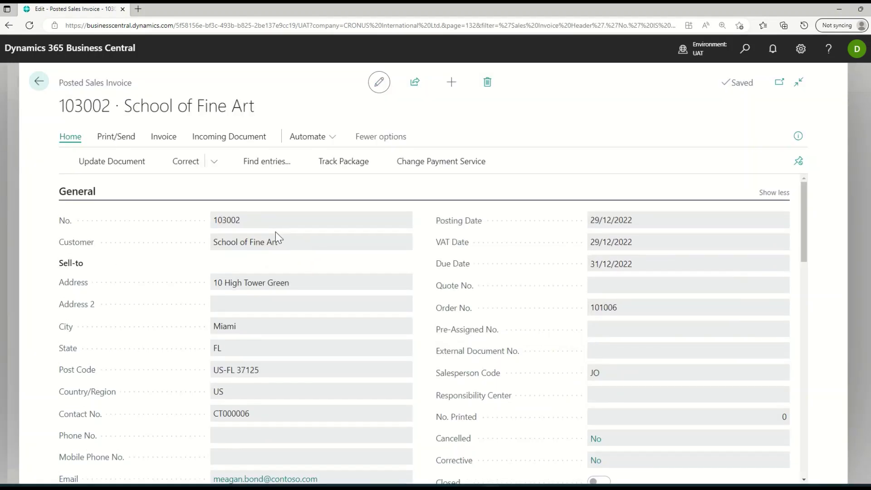
- Check the posted sales invoice's lines, and preview its printout fitted to the page width
{"action": "scroll", "coordinate": [276, 234], "scroll_direction": "down", "scroll_amount": 4}
{"action": "scroll", "coordinate": [276, 237], "scroll_direction": "down", "scroll_amount": 4}
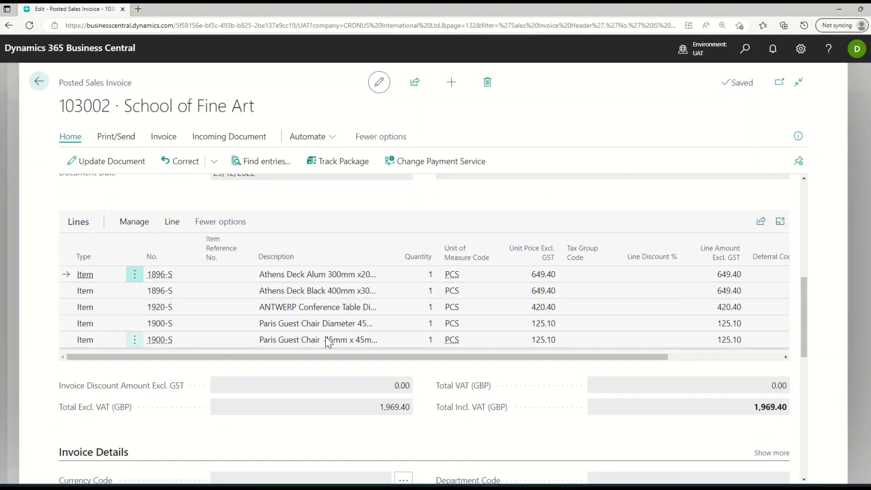
{"action": "scroll", "coordinate": [325, 344], "scroll_direction": "up", "scroll_amount": 2}
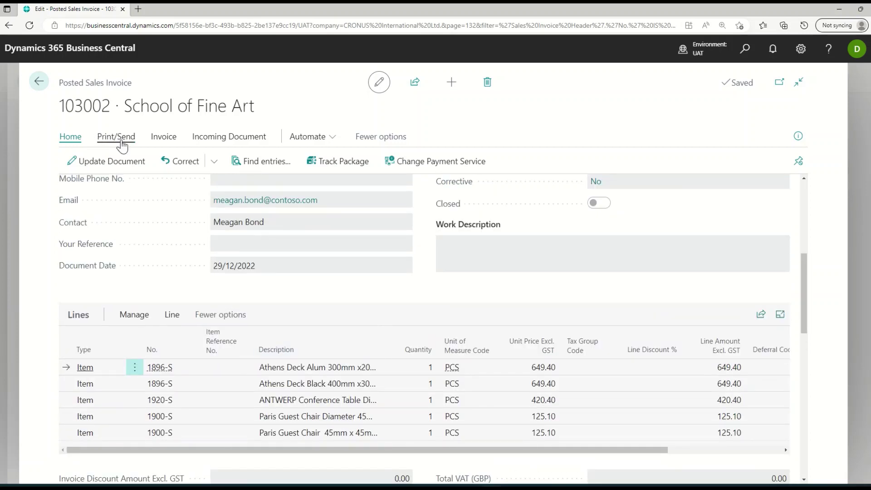
{"action": "left_click", "coordinate": [117, 137]}
{"action": "left_click", "coordinate": [84, 161]}
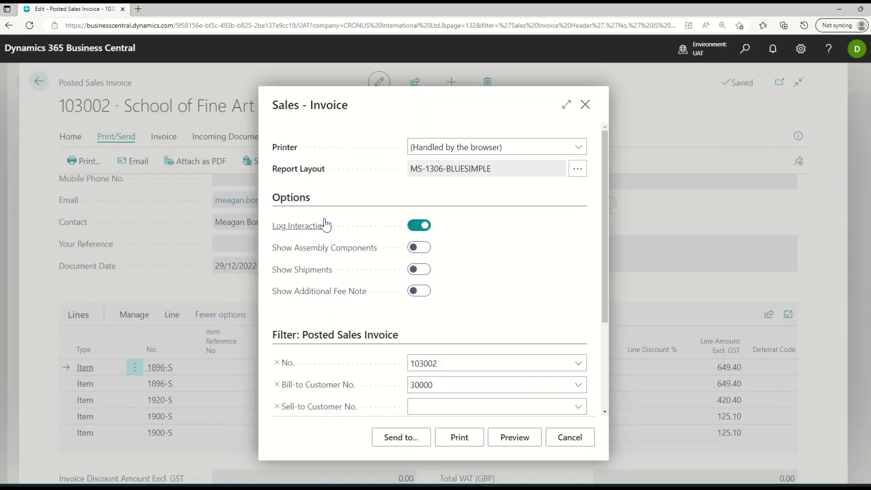
{"action": "left_click", "coordinate": [513, 443]}
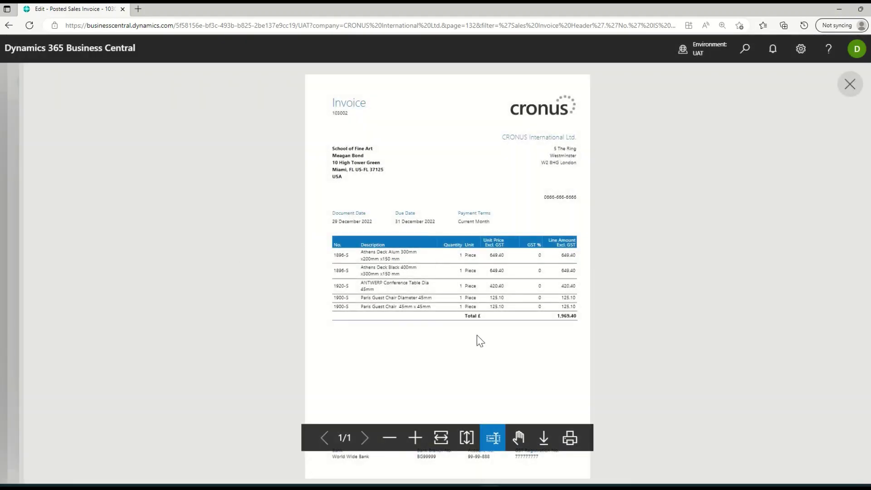
{"action": "left_click", "coordinate": [441, 437]}
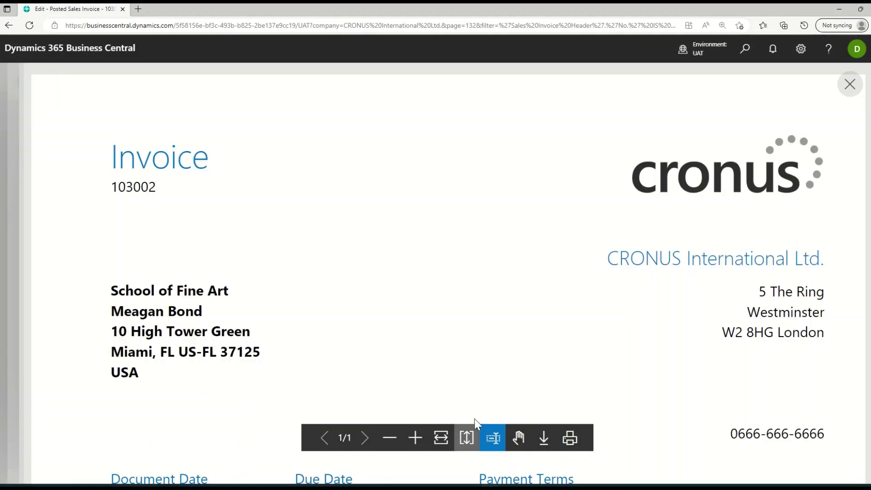
- Examine the variant descriptions on the previewed sales invoice, and return to the sales orders list without printing
{"action": "scroll", "coordinate": [472, 345], "scroll_direction": "down", "scroll_amount": 6}
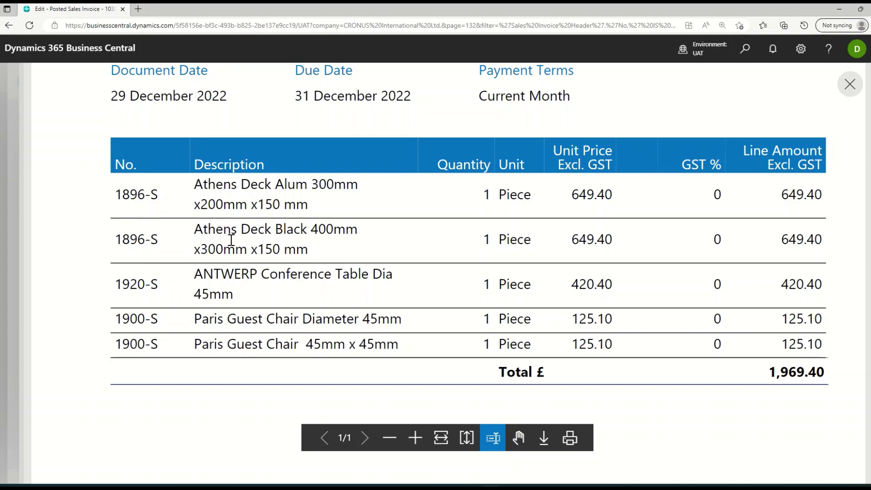
{"action": "scroll", "coordinate": [653, 150], "scroll_direction": "up", "scroll_amount": 3}
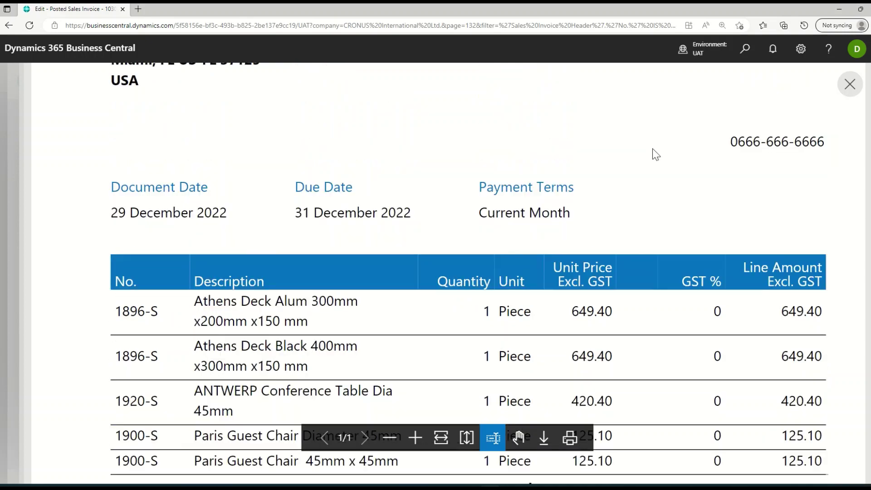
{"action": "left_click", "coordinate": [849, 85]}
{"action": "left_click", "coordinate": [586, 105]}
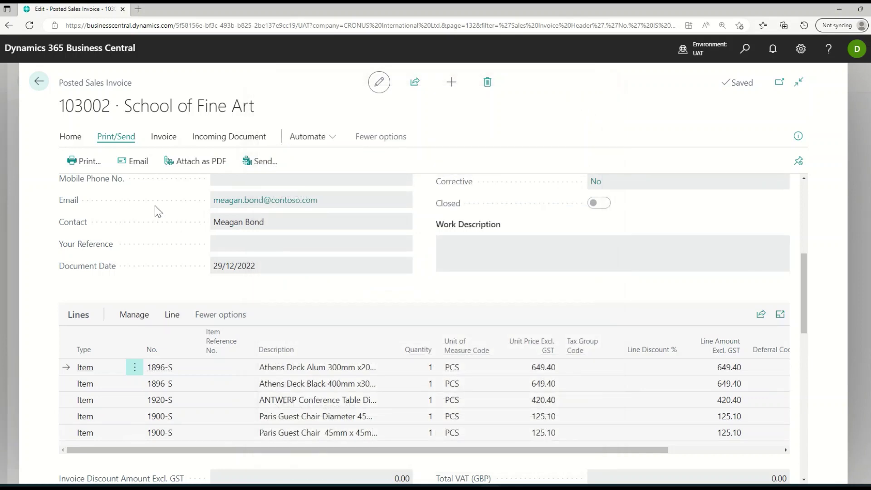
{"action": "left_click", "coordinate": [39, 86]}
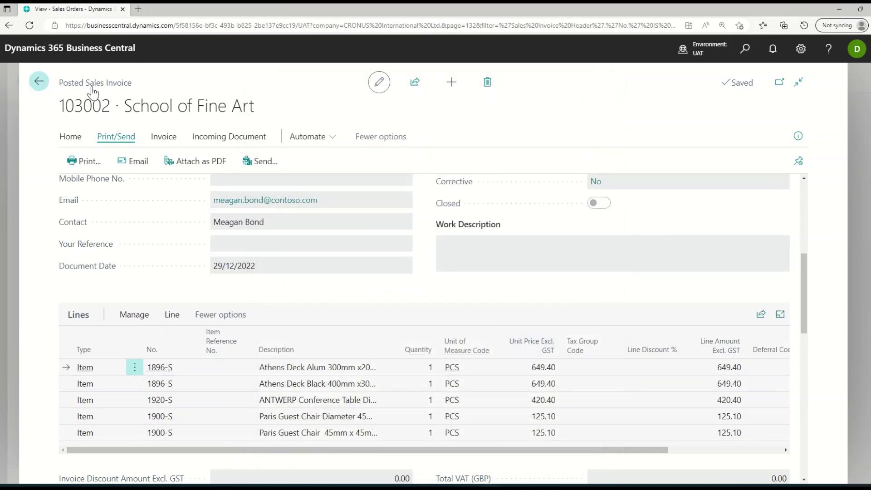
- Search for "posted sale", go to Posted Sales Shipments, and open the School of Fine Art shipment
{"action": "left_click", "coordinate": [744, 54]}
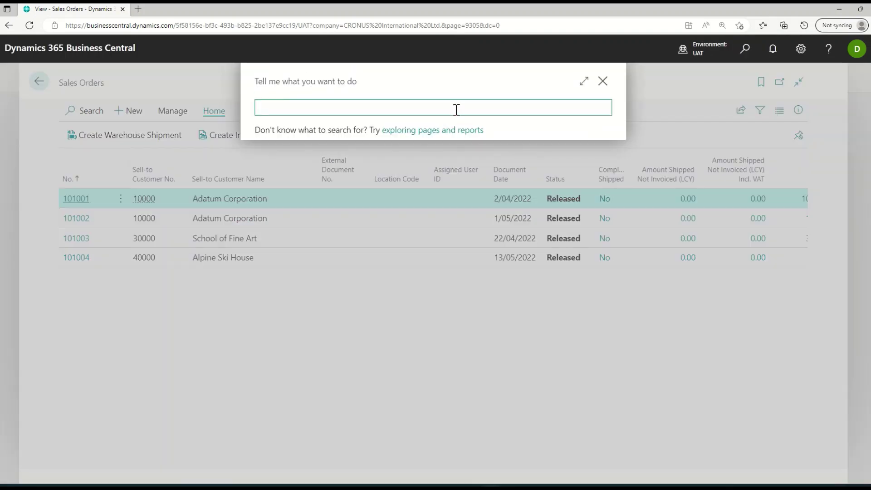
{"action": "type", "text": "posted sale"}
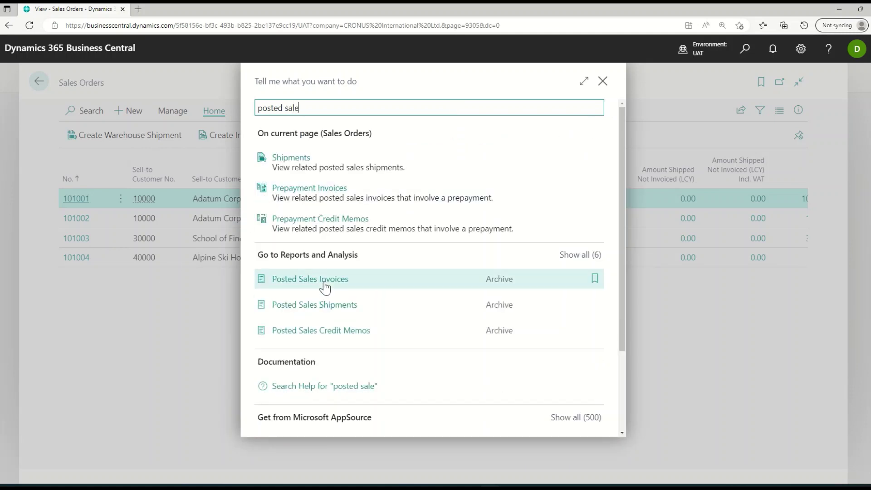
{"action": "left_click", "coordinate": [337, 311]}
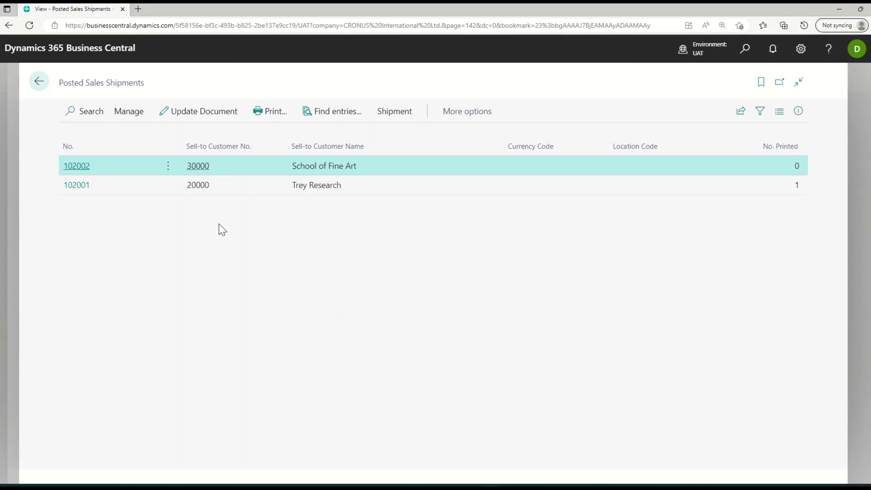
{"action": "left_click", "coordinate": [87, 171]}
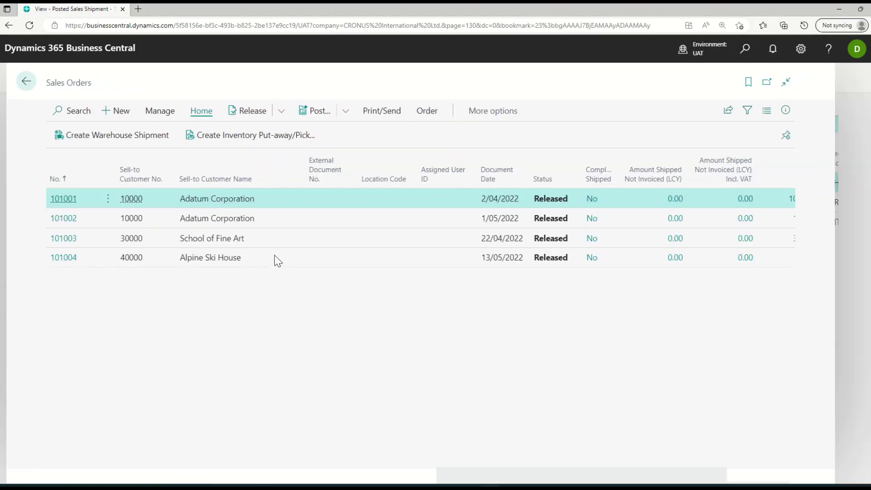
- Check the posted shipment's lines, and examine the variant descriptions on its printout preview fitted to the page width
{"action": "scroll", "coordinate": [298, 272], "scroll_direction": "down", "scroll_amount": 5}
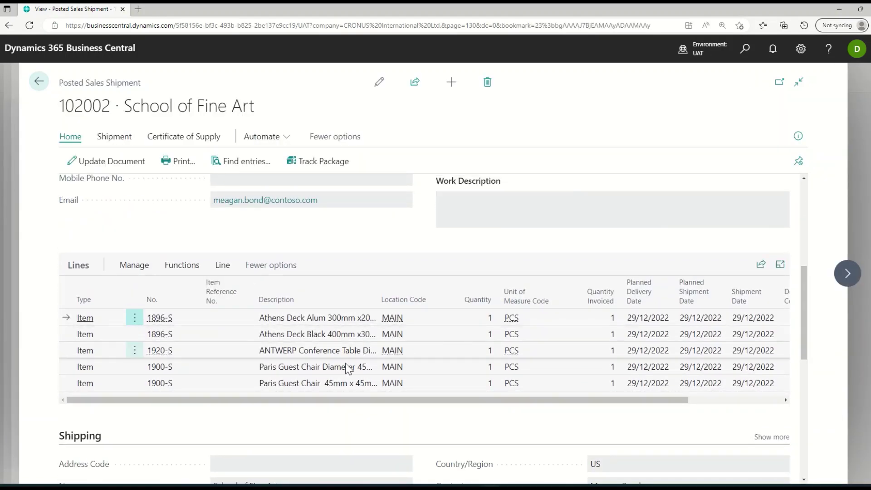
{"action": "scroll", "coordinate": [363, 357], "scroll_direction": "up", "scroll_amount": 5}
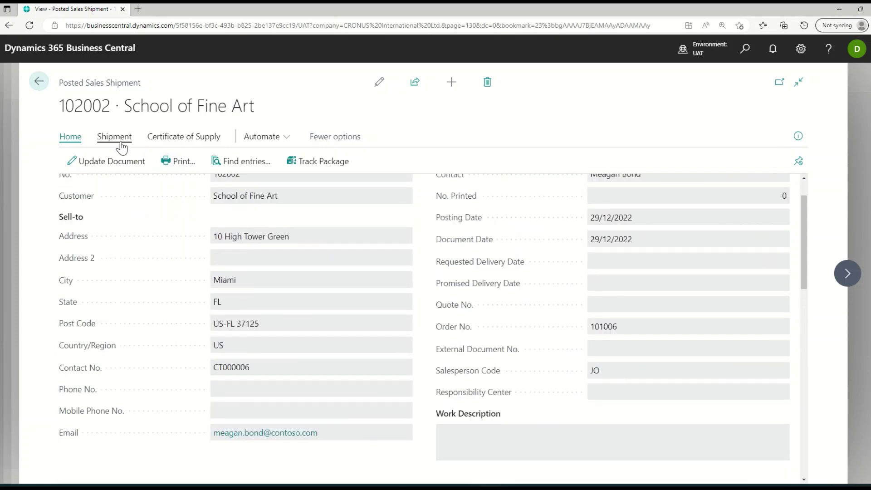
{"action": "left_click", "coordinate": [180, 162]}
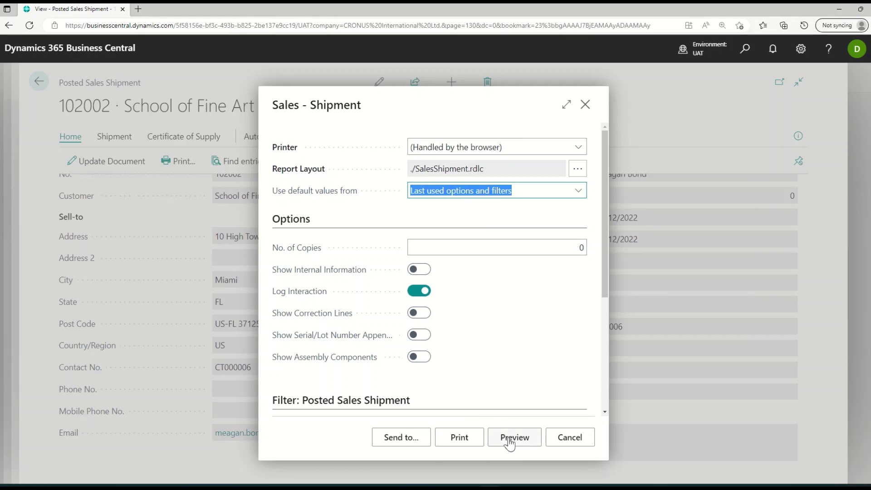
{"action": "left_click", "coordinate": [512, 440]}
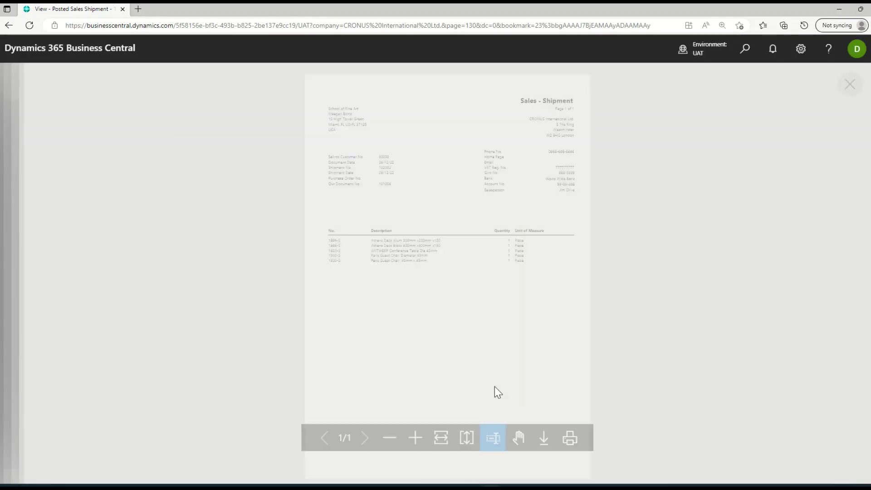
{"action": "left_click", "coordinate": [441, 438]}
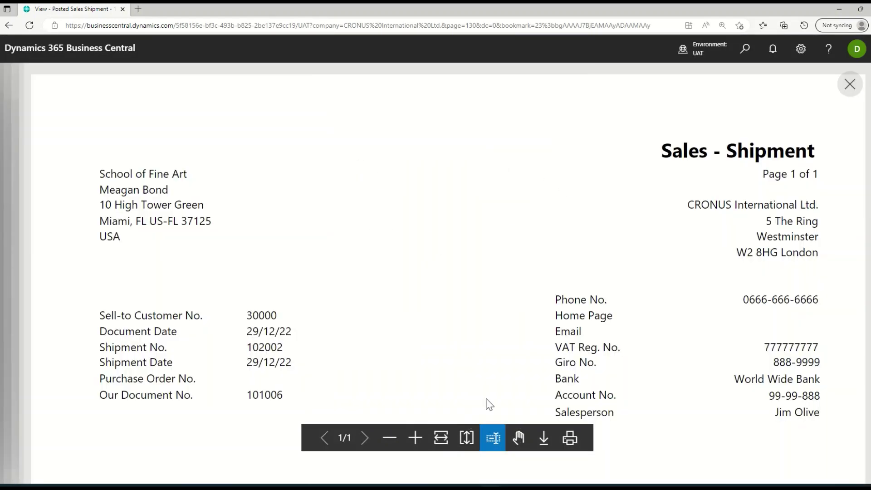
{"action": "scroll", "coordinate": [505, 276], "scroll_direction": "down", "scroll_amount": 5}
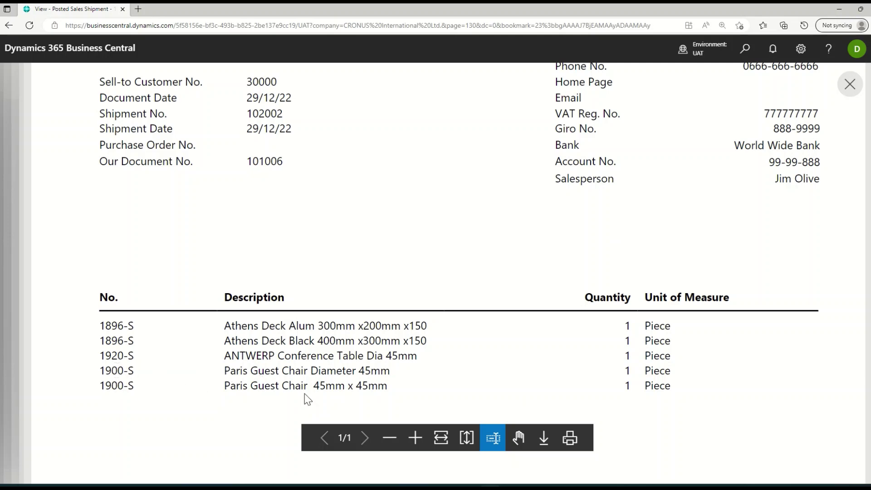
- Check the header details on the previewed shipment, and leave it and the posted shipments without printing, back to the Items list
{"action": "scroll", "coordinate": [313, 398], "scroll_direction": "up", "scroll_amount": 4}
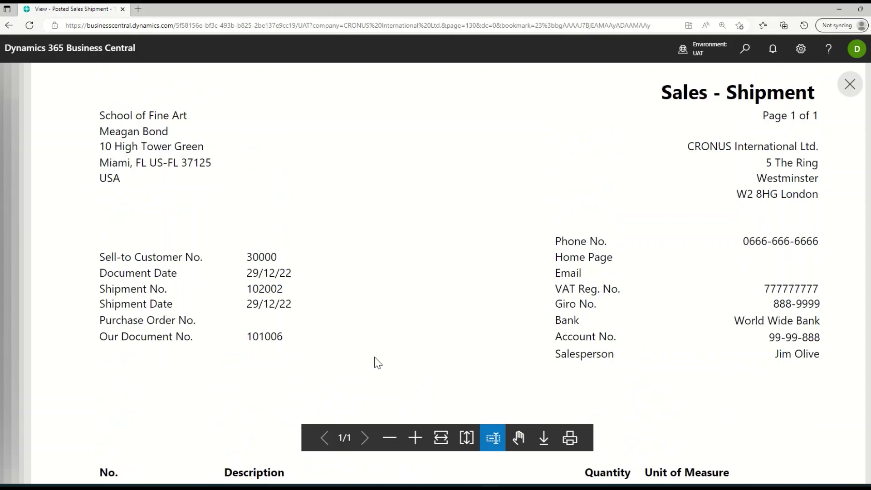
{"action": "scroll", "coordinate": [379, 354], "scroll_direction": "down", "scroll_amount": 2}
{"action": "scroll", "coordinate": [381, 334], "scroll_direction": "up", "scroll_amount": 2}
{"action": "left_click", "coordinate": [850, 86]}
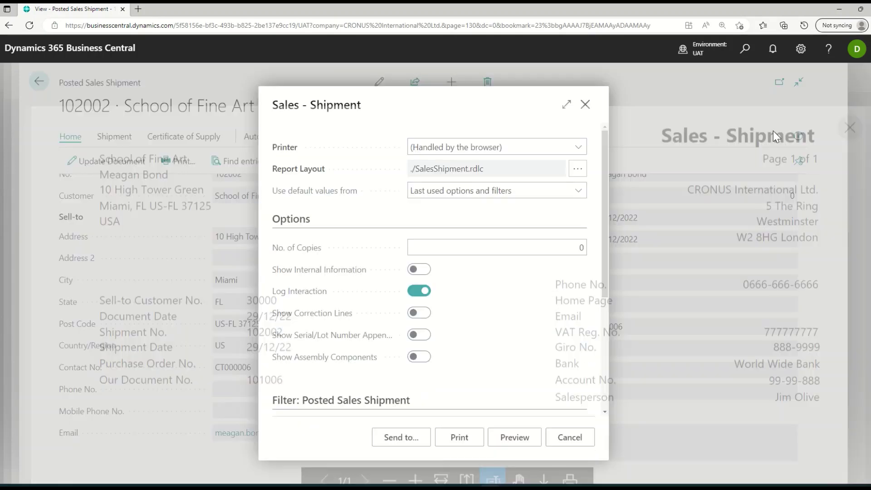
{"action": "left_click", "coordinate": [586, 105]}
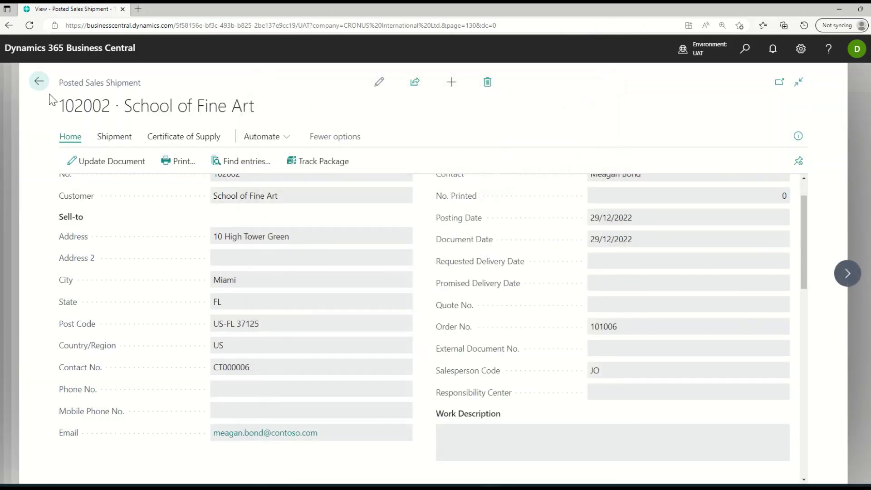
{"action": "left_click", "coordinate": [38, 82]}
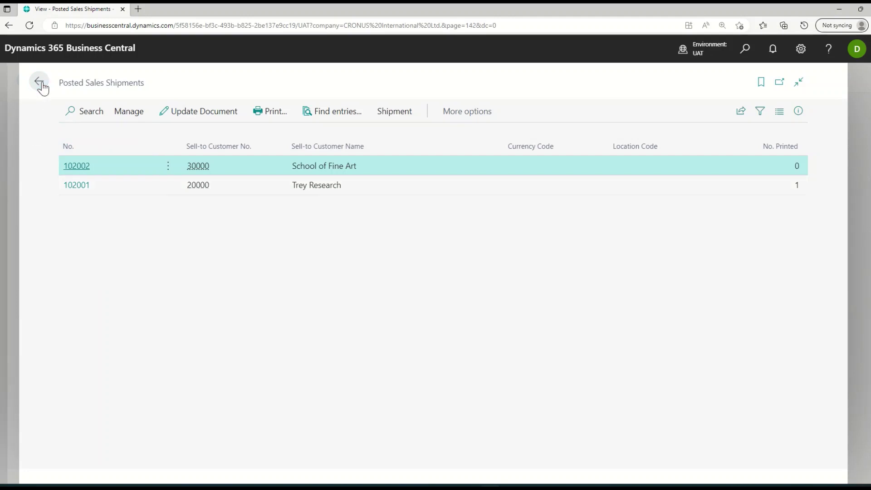
{"action": "left_click", "coordinate": [39, 81]}
{"action": "left_click", "coordinate": [39, 81]}
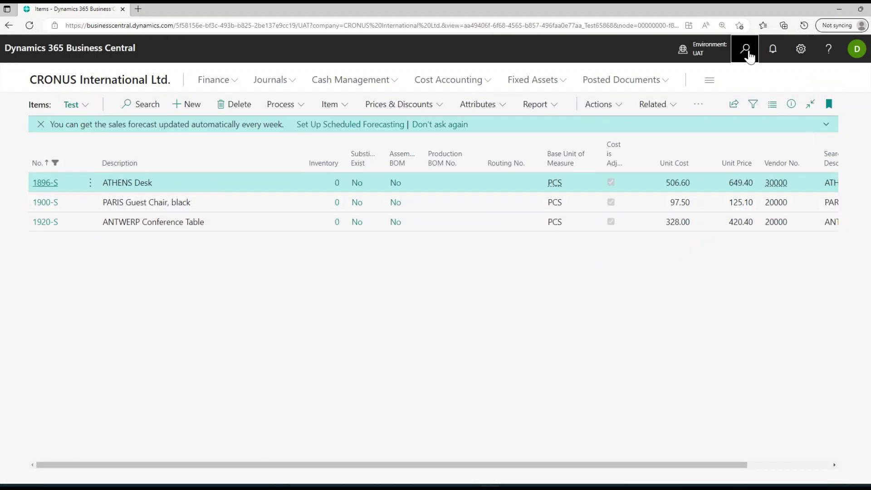
- Search for "product", go to Production BOMs, and start a new production BOM
{"action": "left_click", "coordinate": [748, 52]}
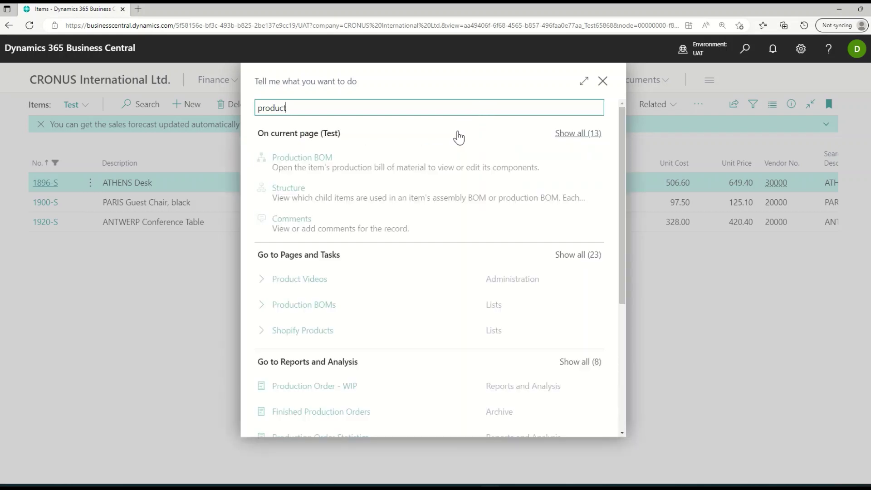
{"action": "left_click", "coordinate": [320, 304]}
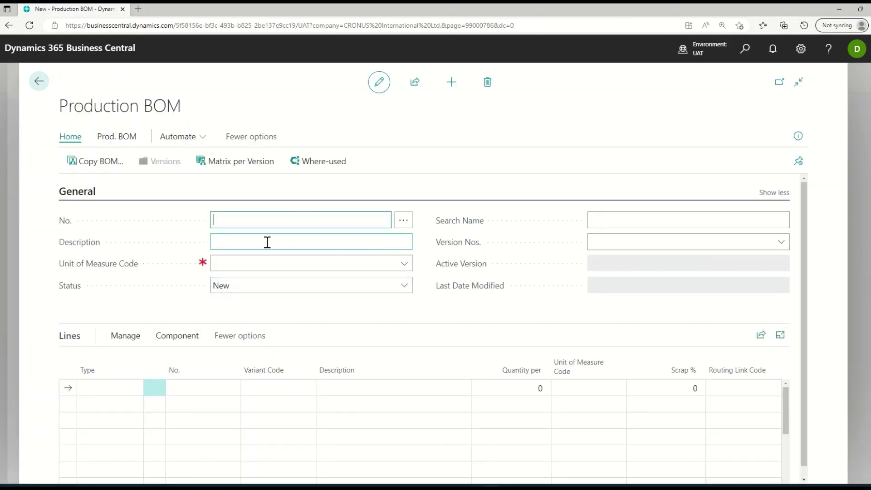
{"action": "left_click", "coordinate": [376, 244]}
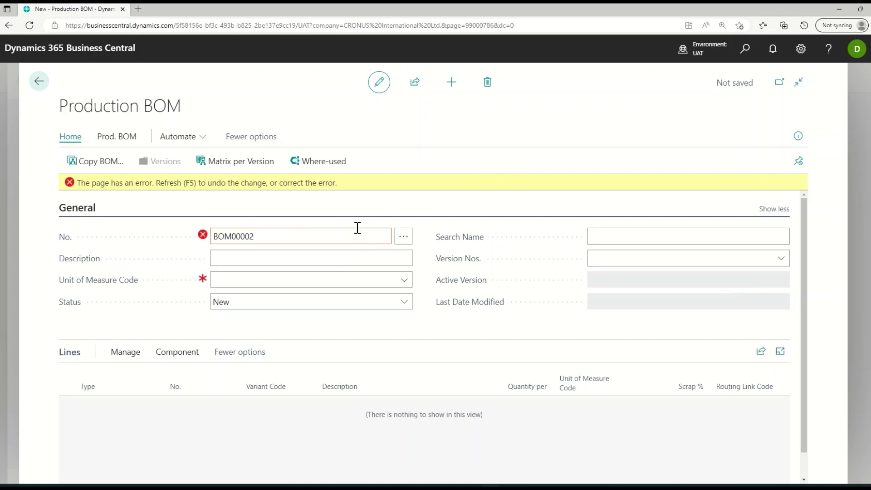
- Describe the new production BOM as Table Assembly, and set its unit of measure code to PCS
{"action": "left_click", "coordinate": [332, 263]}
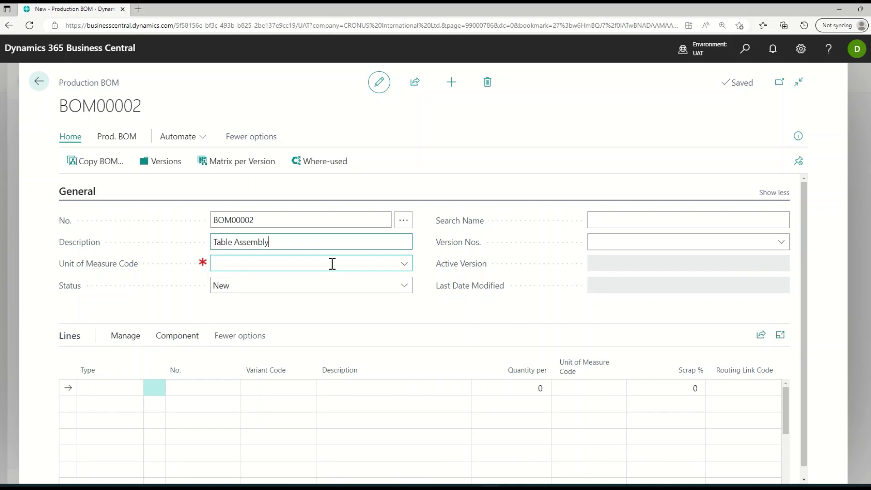
{"action": "left_click", "coordinate": [378, 262]}
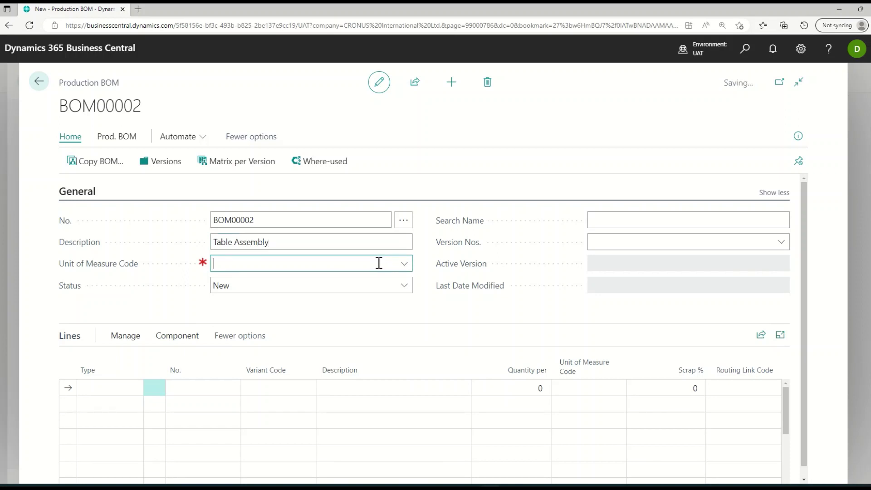
{"action": "type", "text": "pc"}
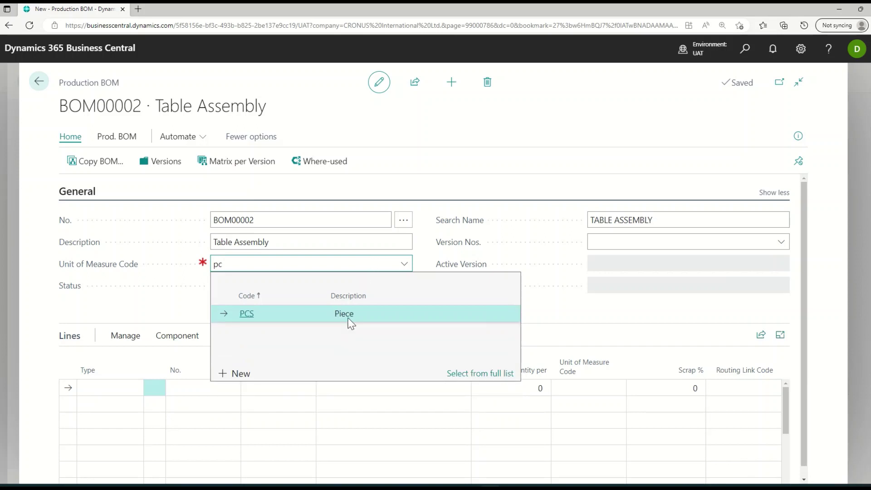
{"action": "left_click", "coordinate": [284, 317]}
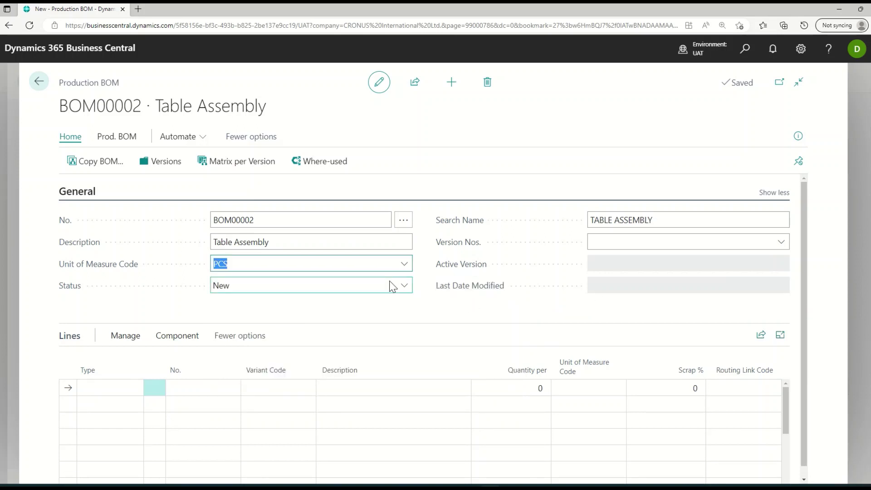
- Add a first component line of type Item for 1896-S, ATHENS Desk, to the production BOM
{"action": "scroll", "coordinate": [338, 303], "scroll_direction": "down", "scroll_amount": 1}
{"action": "left_click", "coordinate": [123, 388]}
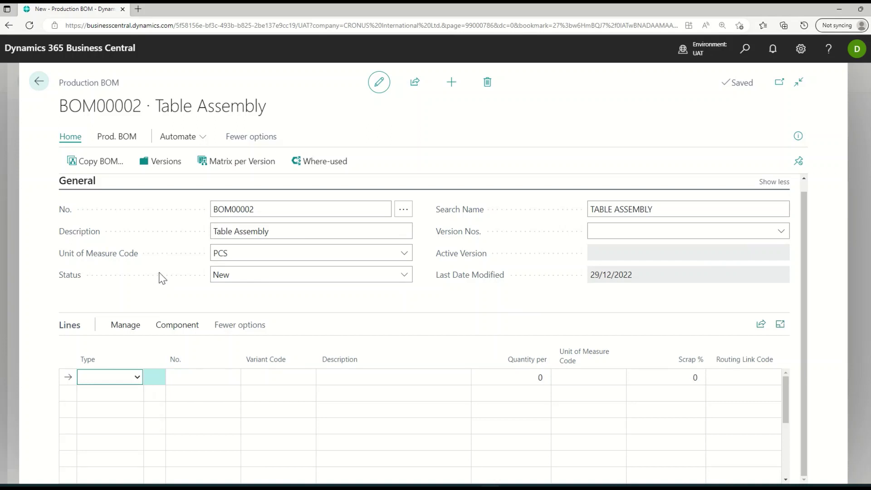
{"action": "left_click", "coordinate": [138, 379]}
{"action": "left_click", "coordinate": [128, 403]}
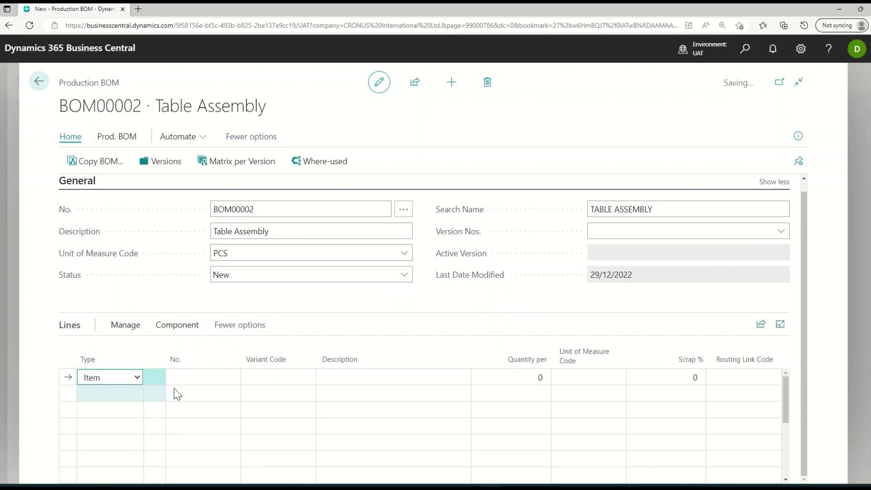
{"action": "left_click", "coordinate": [235, 377]}
{"action": "left_click", "coordinate": [233, 378]}
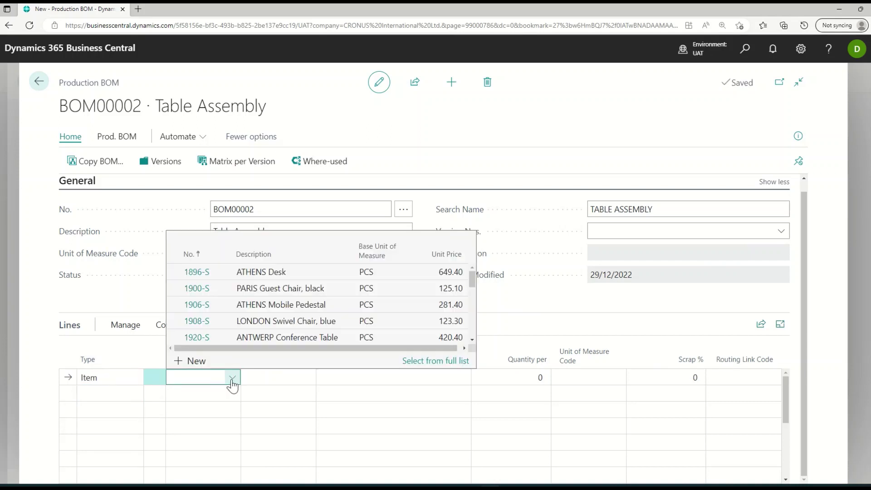
{"action": "left_click", "coordinate": [218, 274]}
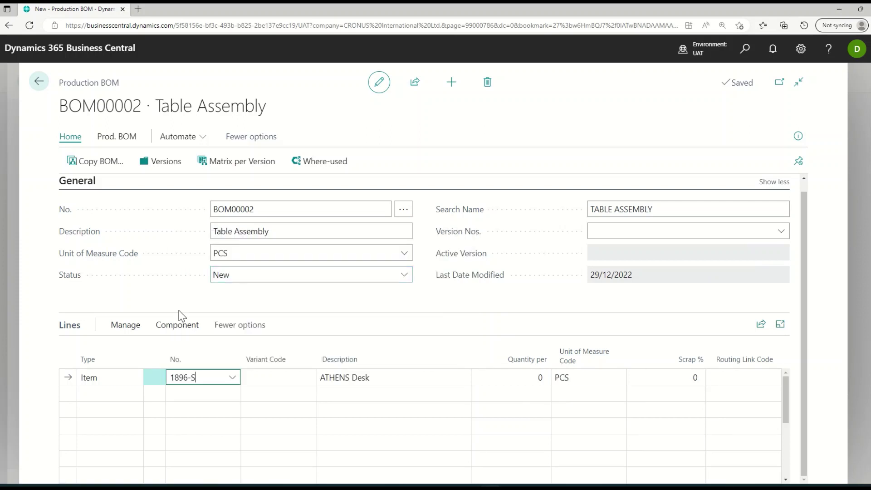
- Set the ATHENS Desk line's variant code to ALUMINUIM and its quantity per to 2
{"action": "left_click", "coordinate": [285, 377]}
{"action": "left_click", "coordinate": [307, 378]}
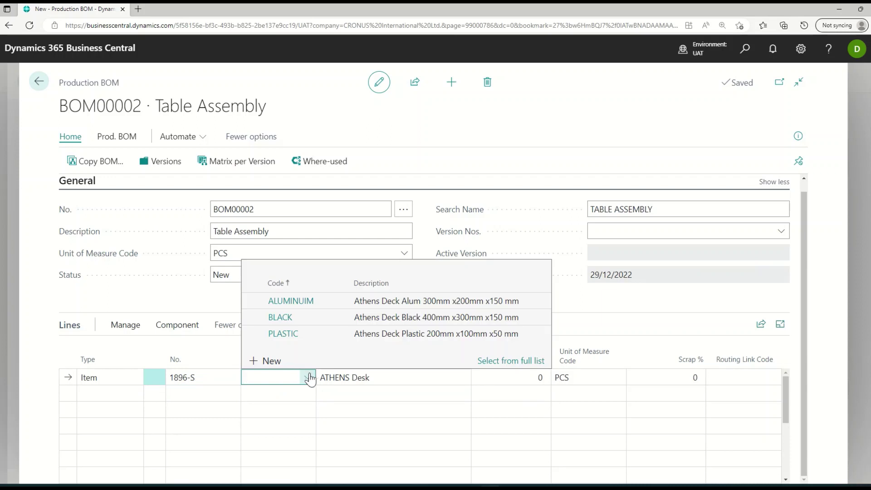
{"action": "left_click", "coordinate": [324, 301]}
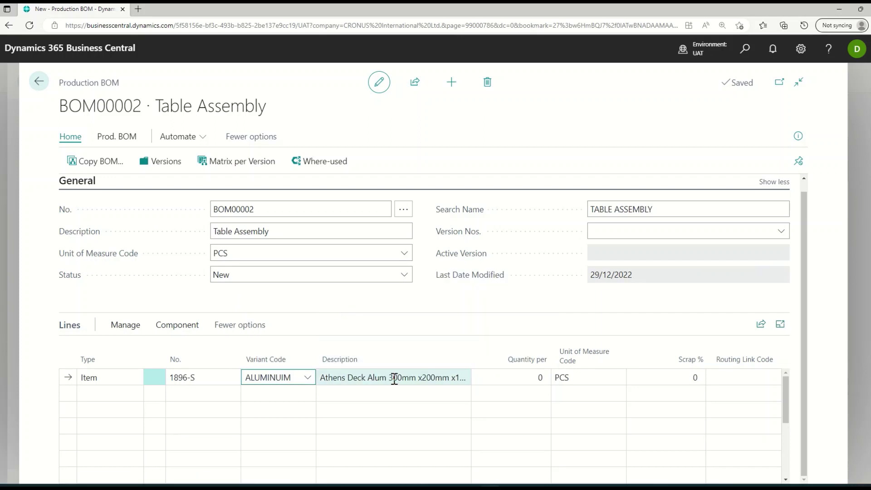
{"action": "left_click", "coordinate": [537, 379]}
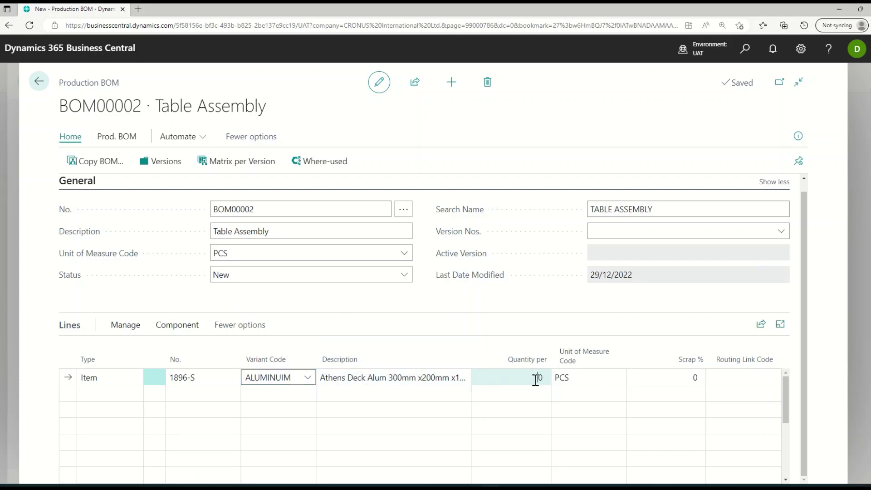
{"action": "left_click", "coordinate": [528, 298]}
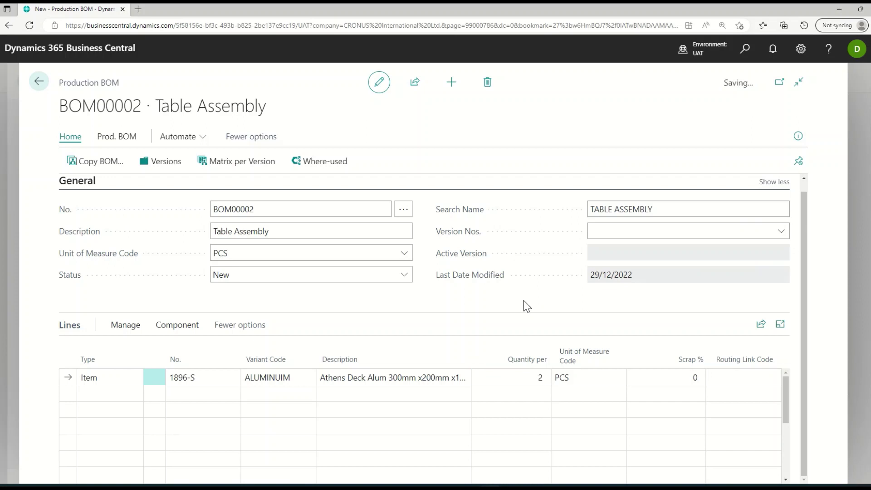
- Add a second Item line for 1900-S, PARIS Guest Chair, with variant ROUND and a quantity per of 3
{"action": "left_click", "coordinate": [113, 396]}
{"action": "key", "text": "Tab"}
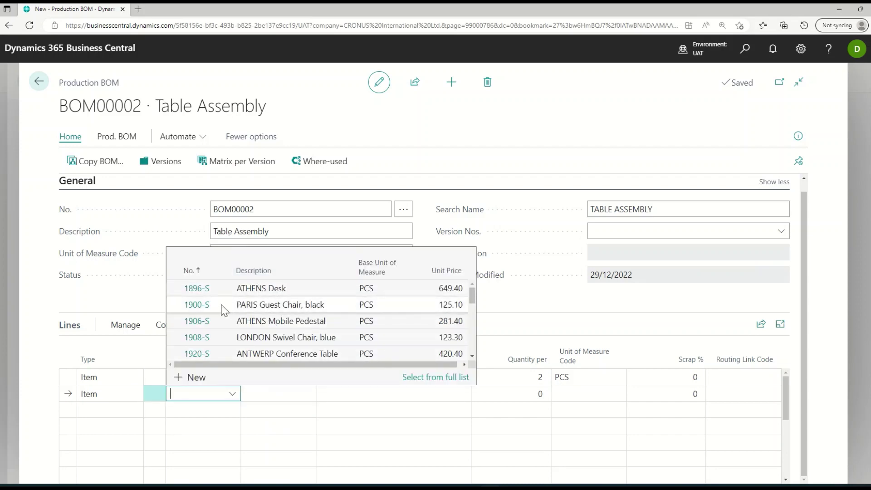
{"action": "left_click", "coordinate": [220, 306]}
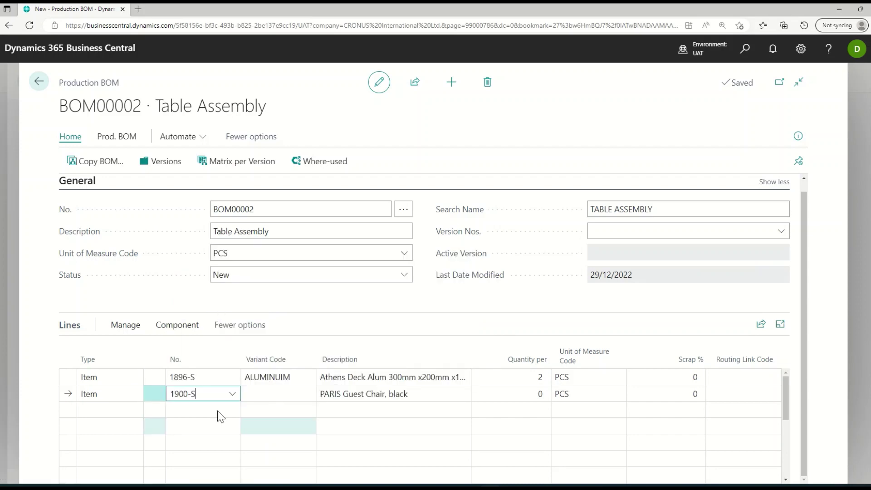
{"action": "left_click", "coordinate": [275, 392]}
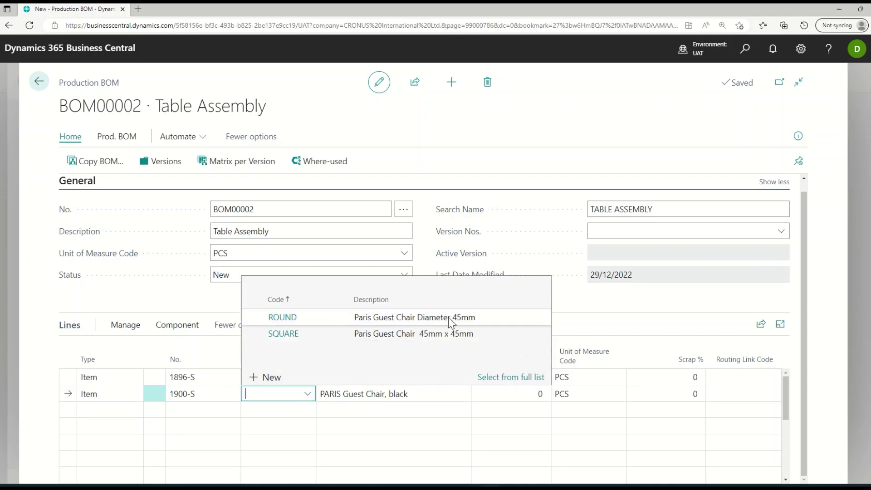
{"action": "left_click", "coordinate": [316, 323]}
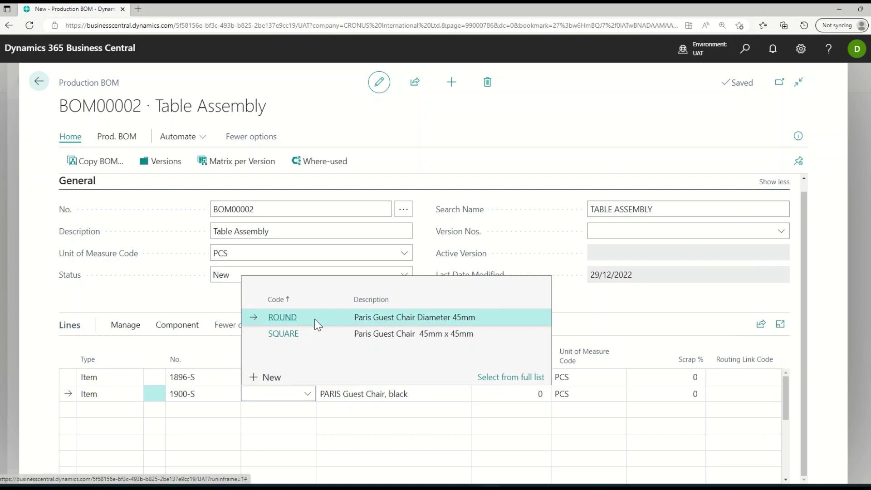
{"action": "left_click", "coordinate": [537, 394]}
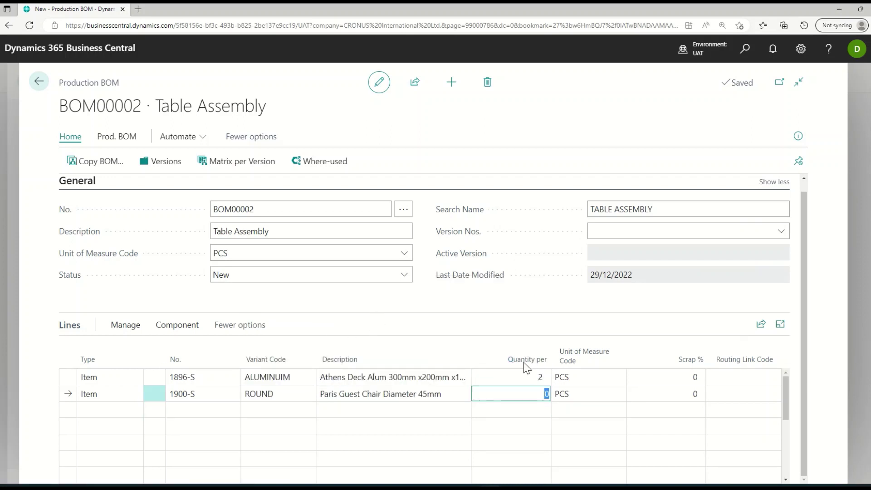
{"action": "left_click", "coordinate": [536, 292]}
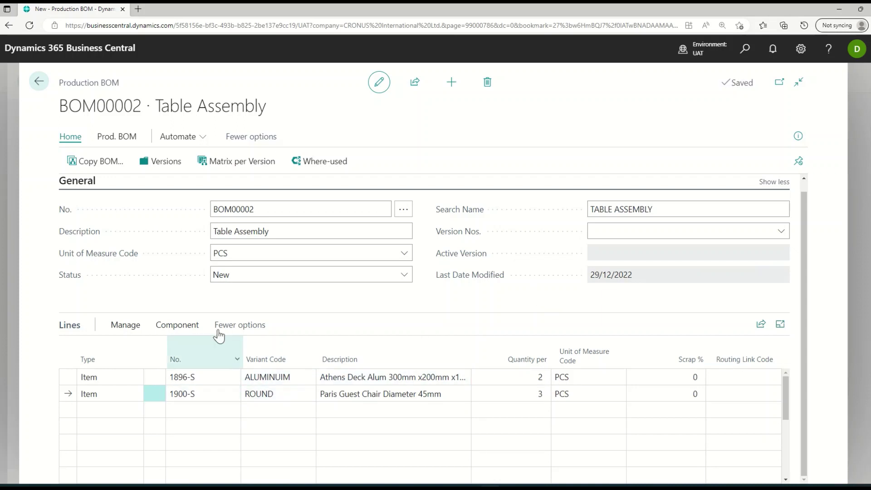
- Add a third Item line for 1920-S, ANTWERP Conference Table, with variant SIZE 3 and a quantity per of 4
{"action": "left_click", "coordinate": [114, 416]}
{"action": "left_click", "coordinate": [181, 411]}
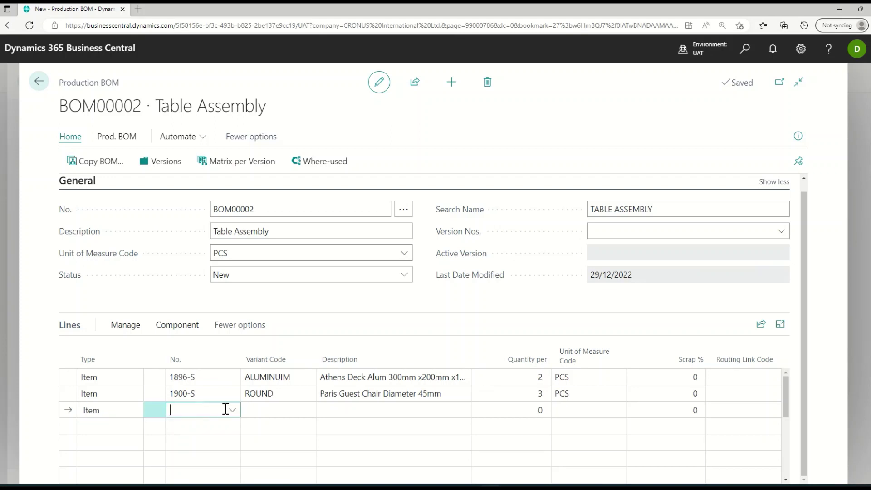
{"action": "left_click", "coordinate": [232, 410]}
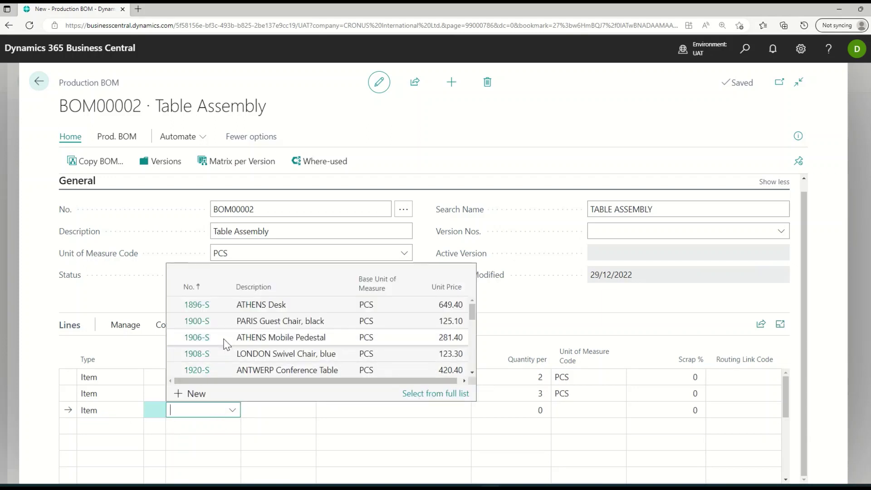
{"action": "scroll", "coordinate": [223, 356], "scroll_direction": "down", "scroll_amount": 1}
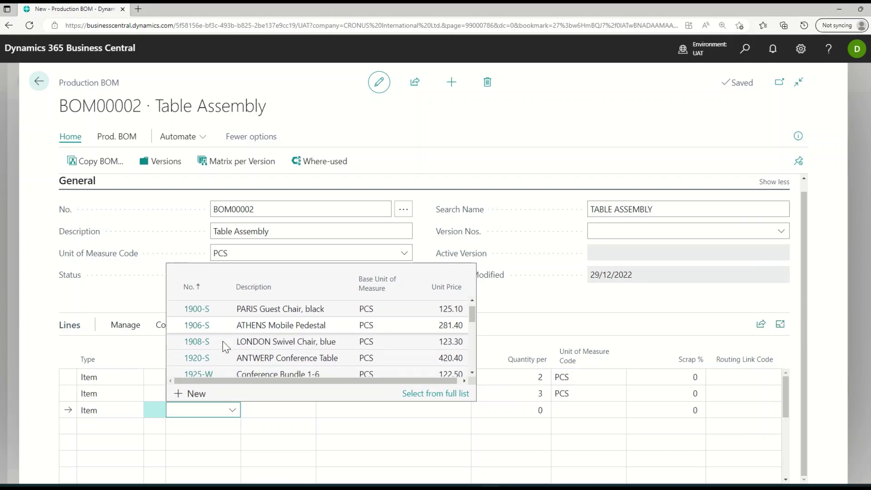
{"action": "left_click", "coordinate": [219, 361]}
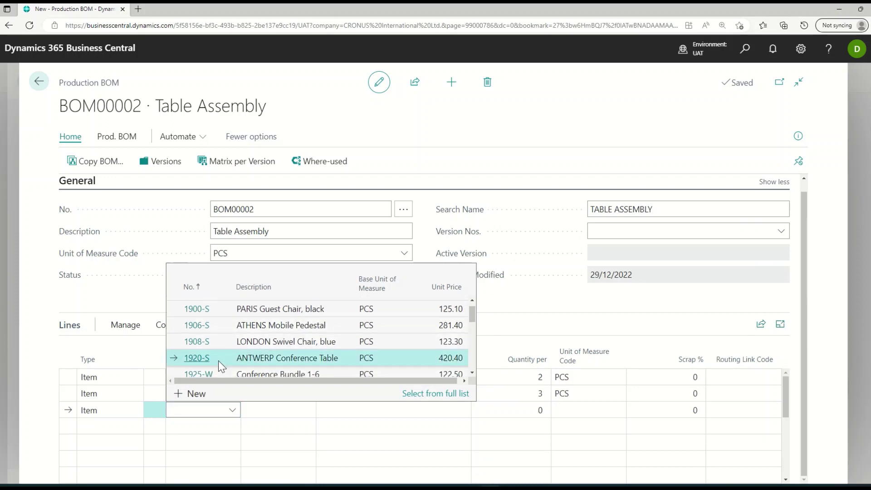
{"action": "left_click", "coordinate": [262, 412]}
{"action": "left_click", "coordinate": [307, 411]}
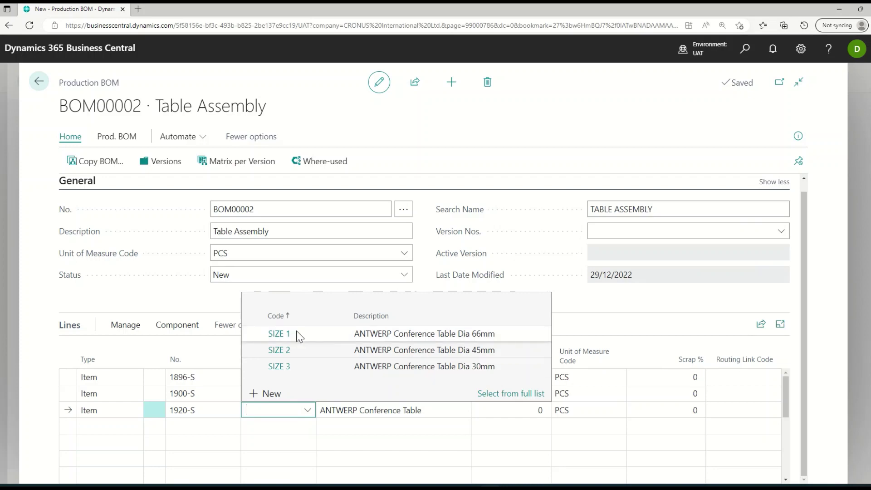
{"action": "left_click", "coordinate": [301, 368]}
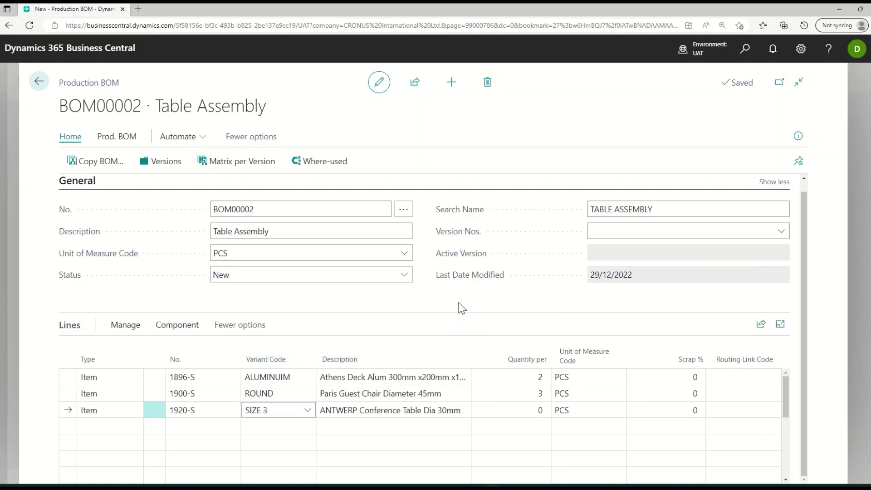
{"action": "left_click", "coordinate": [515, 415]}
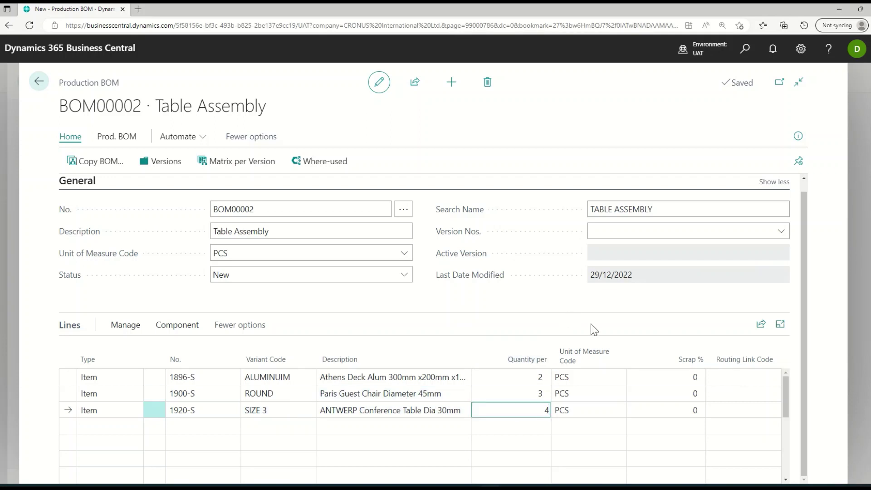
- Set the Table Assembly production BOM's status to Certified
{"action": "left_click", "coordinate": [404, 276]}
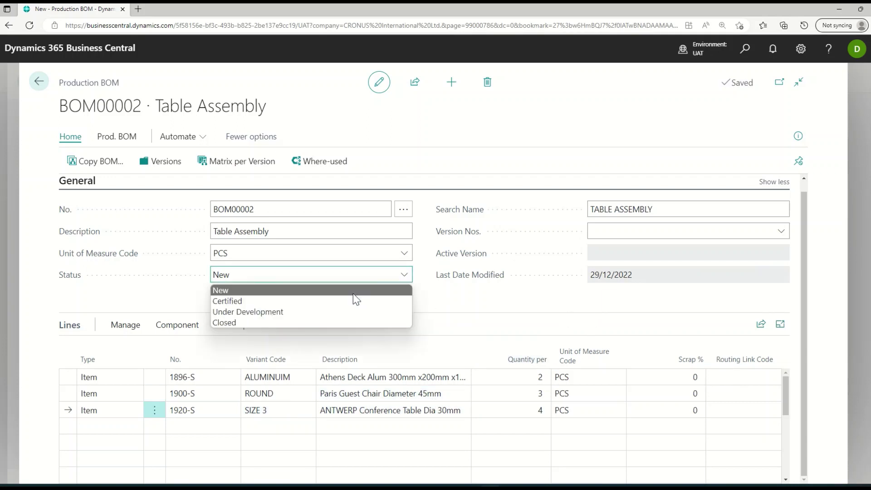
{"action": "left_click", "coordinate": [337, 304]}
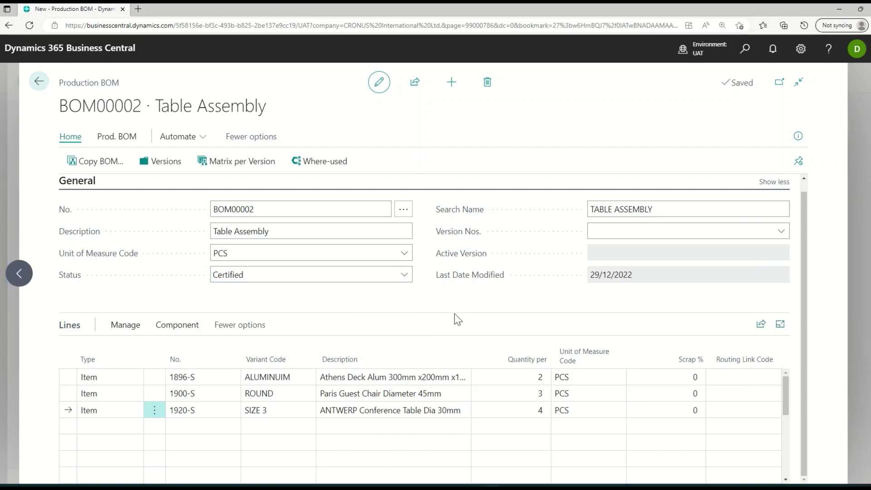